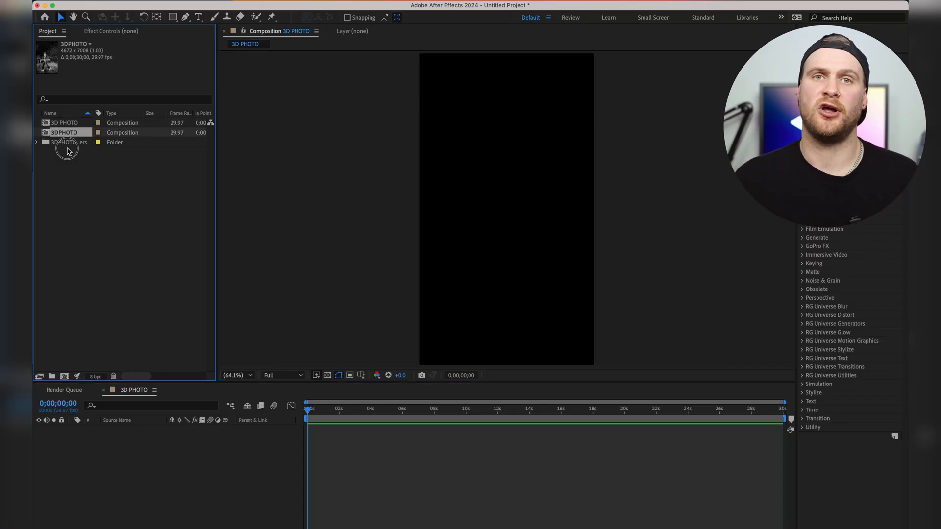
Step: Add the 3DPHOTO composition to the 3D PHOTO timeline and scale its layer down to 28%
{"action": "left_click_drag", "start_coordinate": [316, 442], "coordinate": [309, 434]}
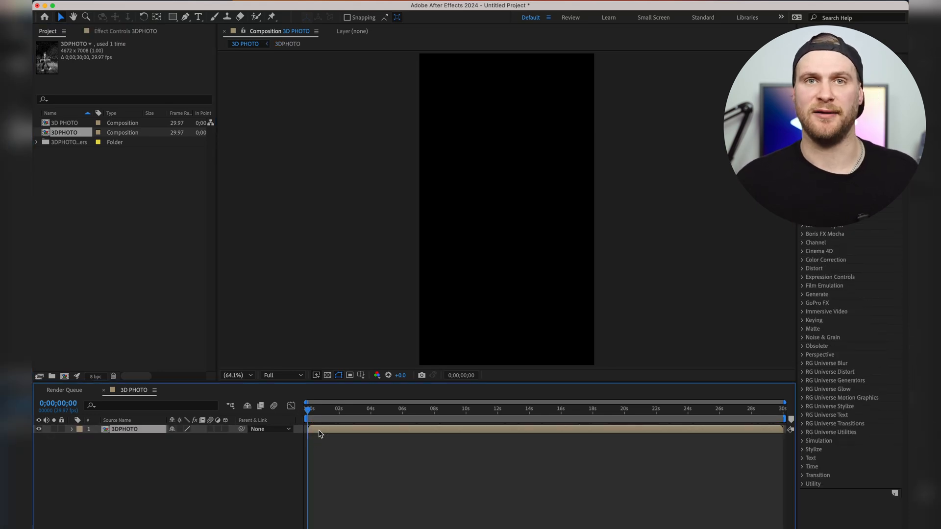
{"action": "left_click", "coordinate": [312, 409]}
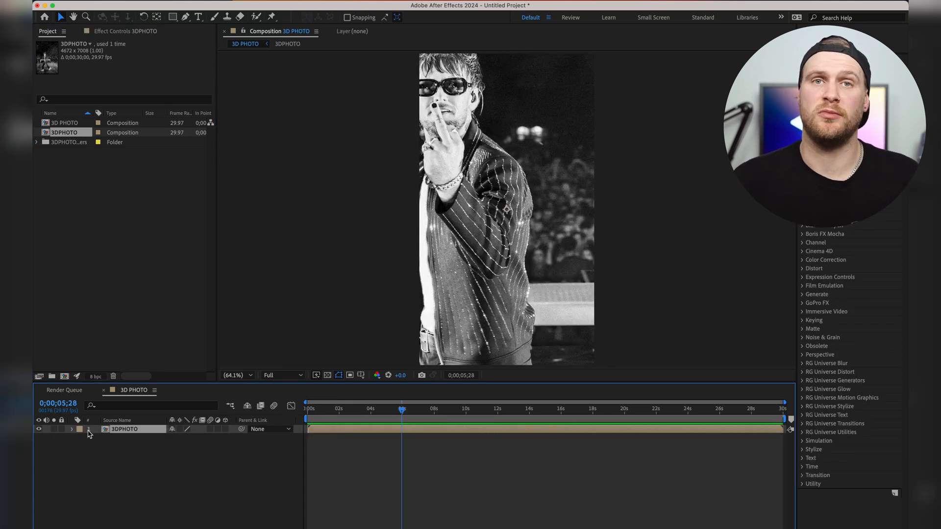
{"action": "key", "text": "s"}
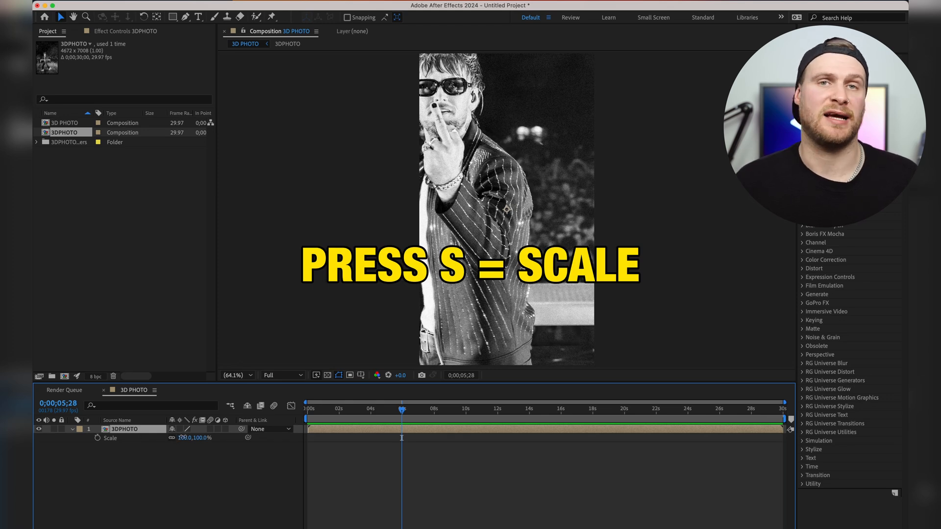
{"action": "left_click_drag", "start_coordinate": [183, 437], "coordinate": [160, 440]}
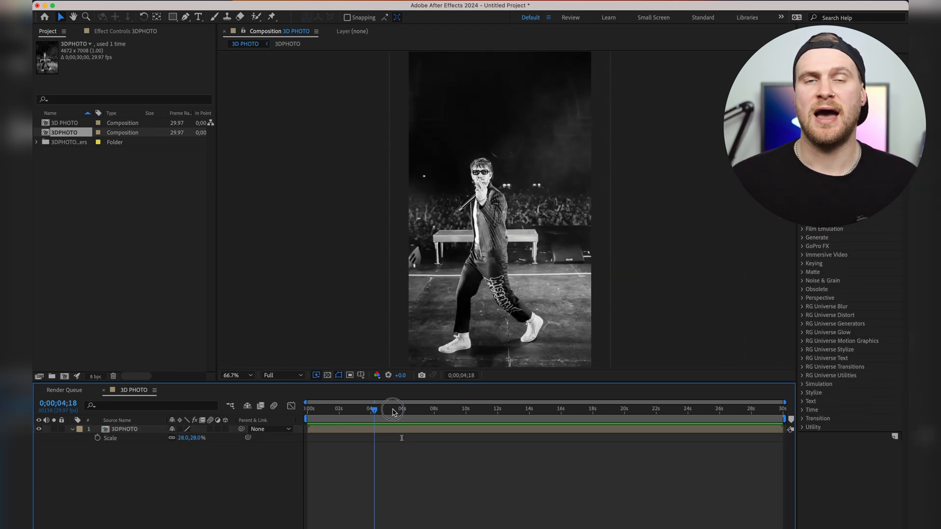
Step: Open the nested 3DPHOTO composition and toggle the FG layer's visibility off and back on
{"action": "left_click", "coordinate": [337, 430]}
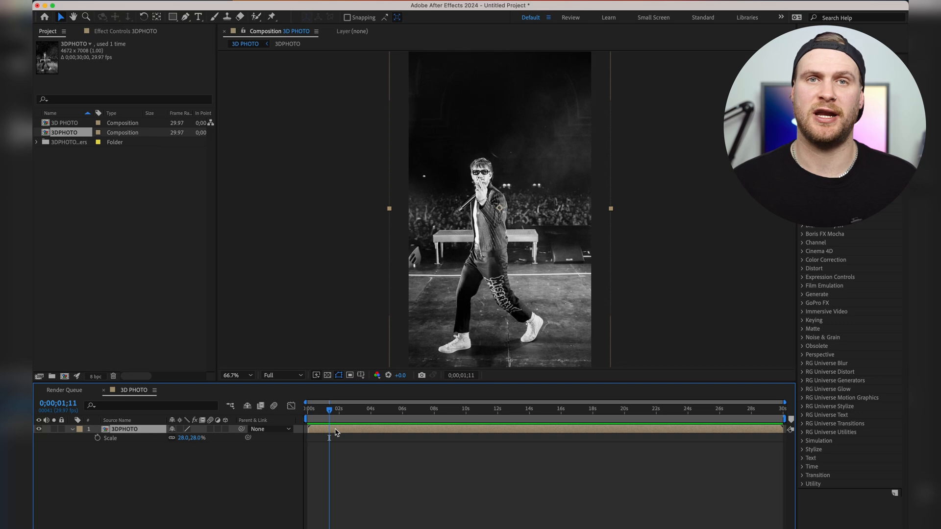
{"action": "double_click", "coordinate": [336, 431]}
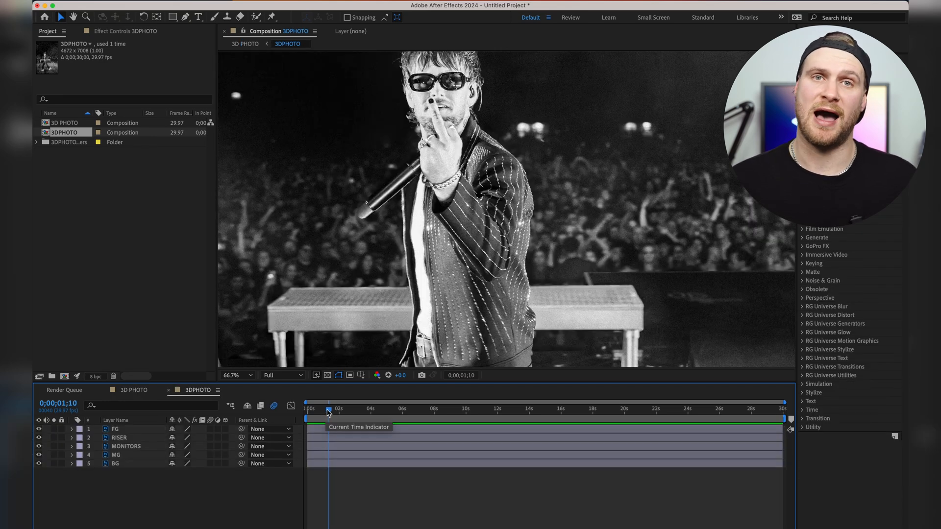
{"action": "scroll", "coordinate": [380, 246], "scroll_direction": "down", "scroll_amount": 2}
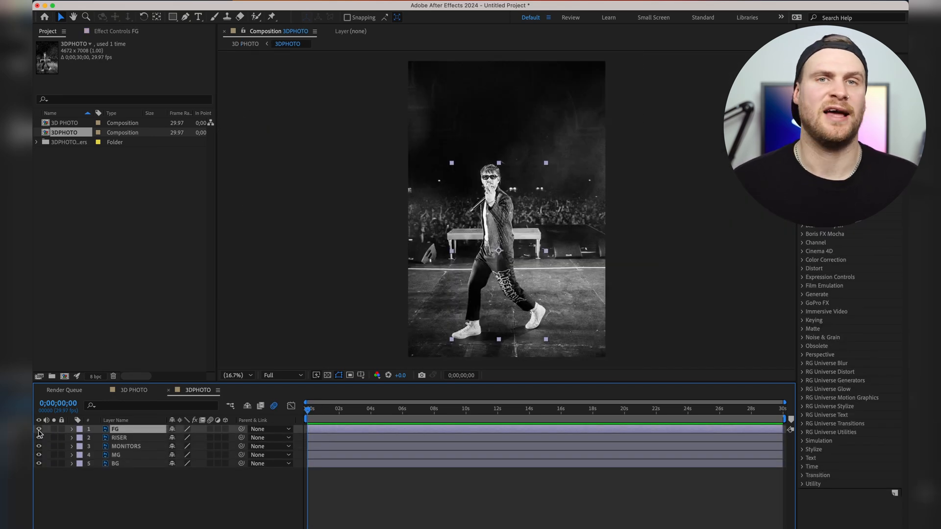
{"action": "left_click", "coordinate": [39, 429]}
{"action": "left_click", "coordinate": [38, 429]}
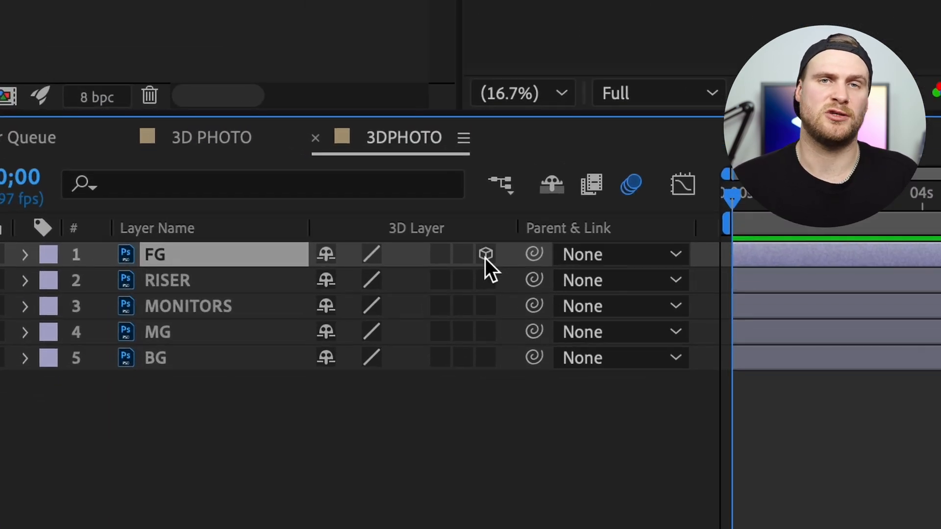
Step: Make all five layers, FG through BG, 3D layers and enable motion blur on each
{"action": "left_click_drag", "start_coordinate": [226, 429], "coordinate": [223, 476]}
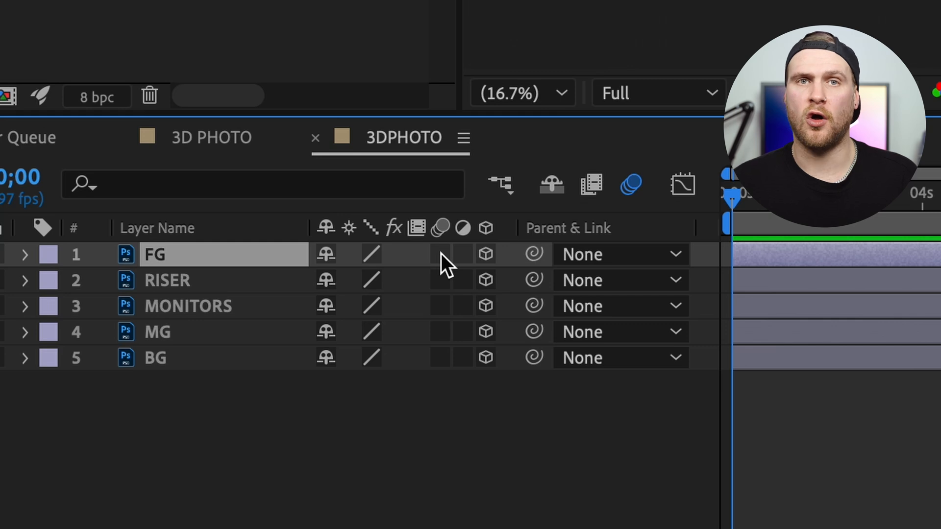
{"action": "left_click_drag", "start_coordinate": [441, 254], "coordinate": [440, 357]}
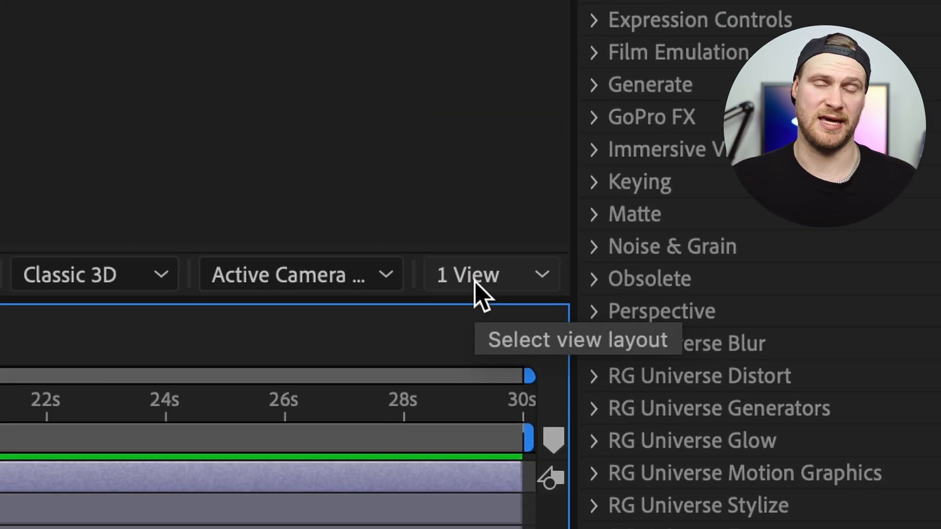
Step: Split the composition viewer into 2 Views, with the second view set to Top
{"action": "left_click", "coordinate": [474, 282]}
{"action": "left_click", "coordinate": [484, 357]}
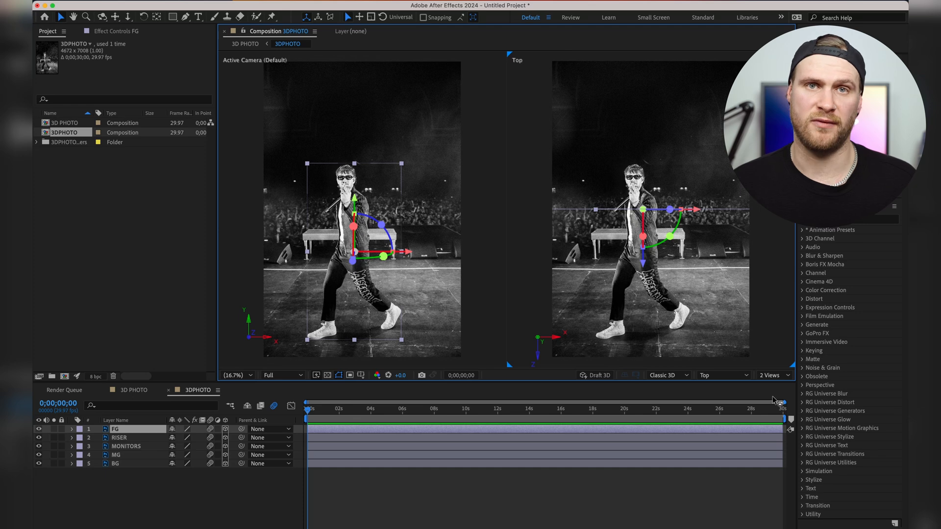
{"action": "left_click", "coordinate": [715, 376]}
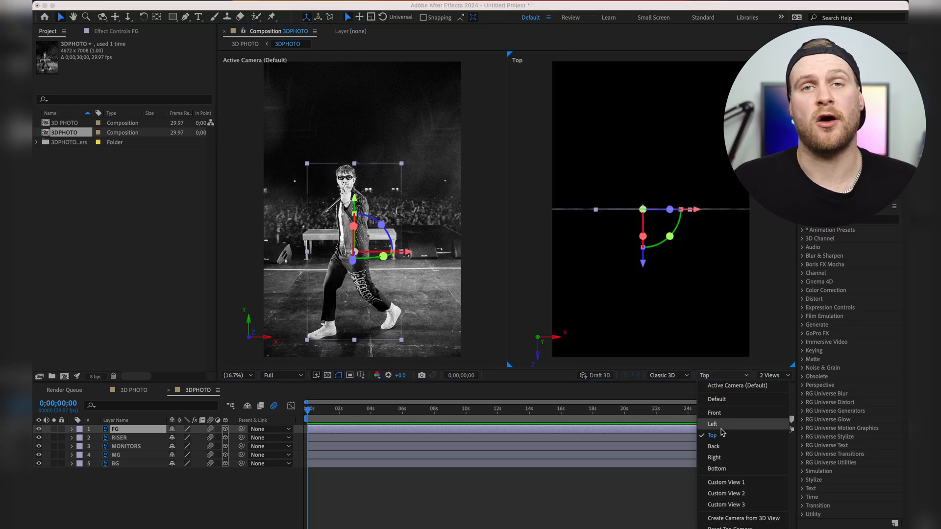
{"action": "left_click", "coordinate": [721, 435]}
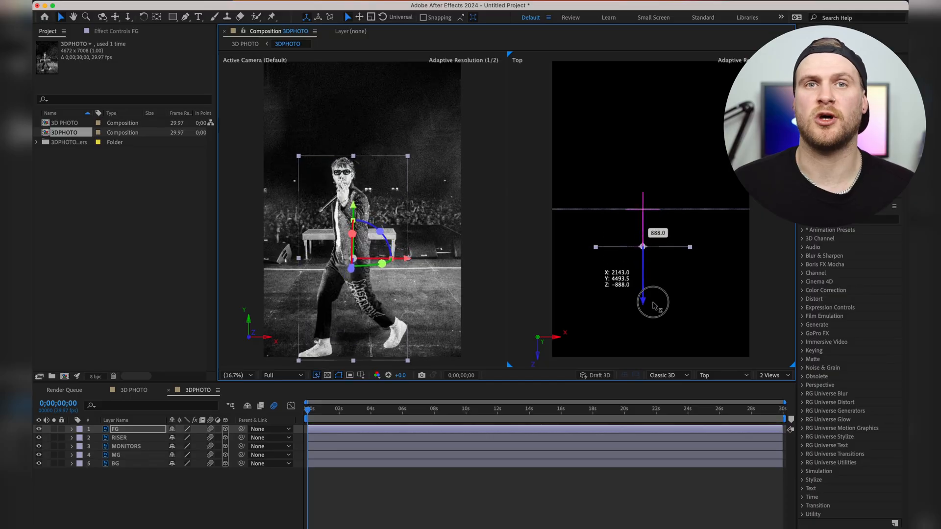
Step: Move the FG layer forward along Z to about -1536, and bring RISER and MONITORS together slightly forward
{"action": "left_click_drag", "start_coordinate": [657, 304], "coordinate": [655, 331]}
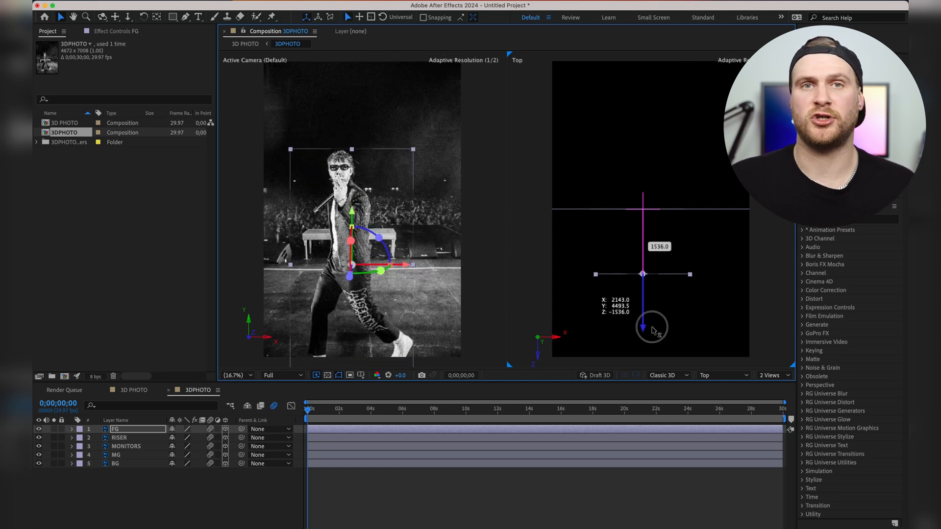
{"action": "left_click", "coordinate": [117, 438]}
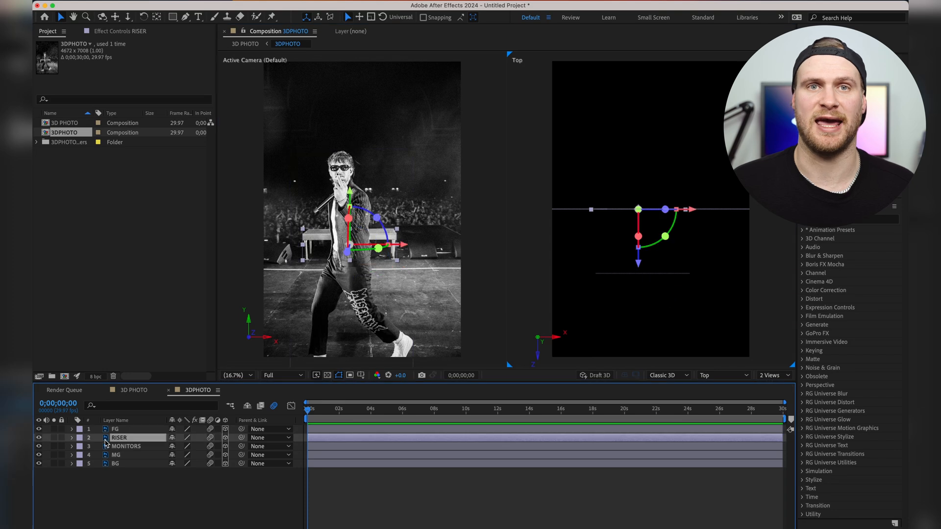
{"action": "left_click", "coordinate": [117, 447], "text": "shift"}
{"action": "left_click_drag", "start_coordinate": [637, 250], "coordinate": [646, 271]}
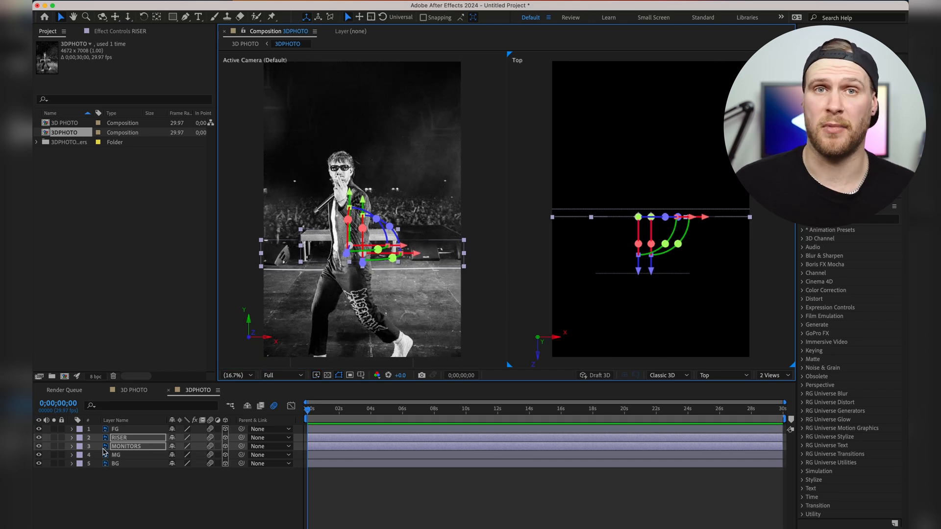
Step: Push the BG layer back along Z behind the other layers and scale it up to about 114%
{"action": "left_click", "coordinate": [118, 463]}
{"action": "left_click_drag", "start_coordinate": [651, 263], "coordinate": [657, 240]}
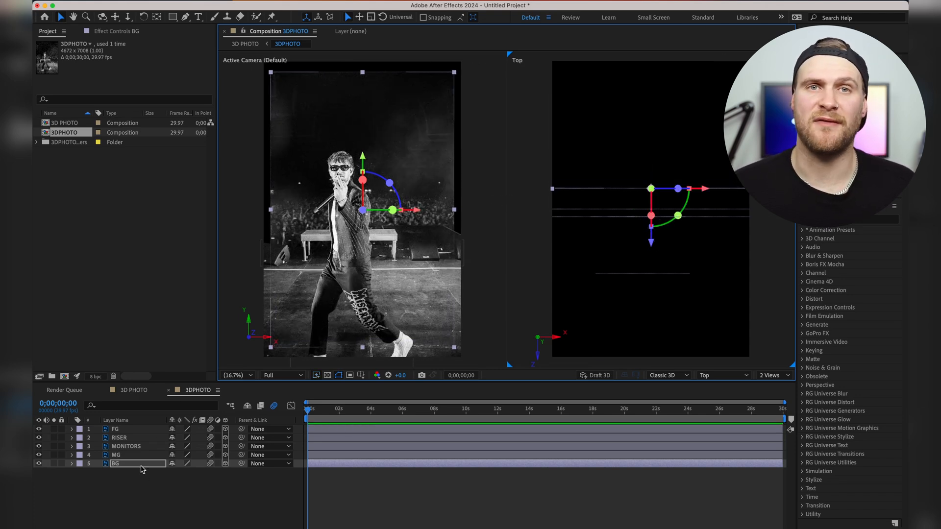
{"action": "left_click", "coordinate": [141, 468]}
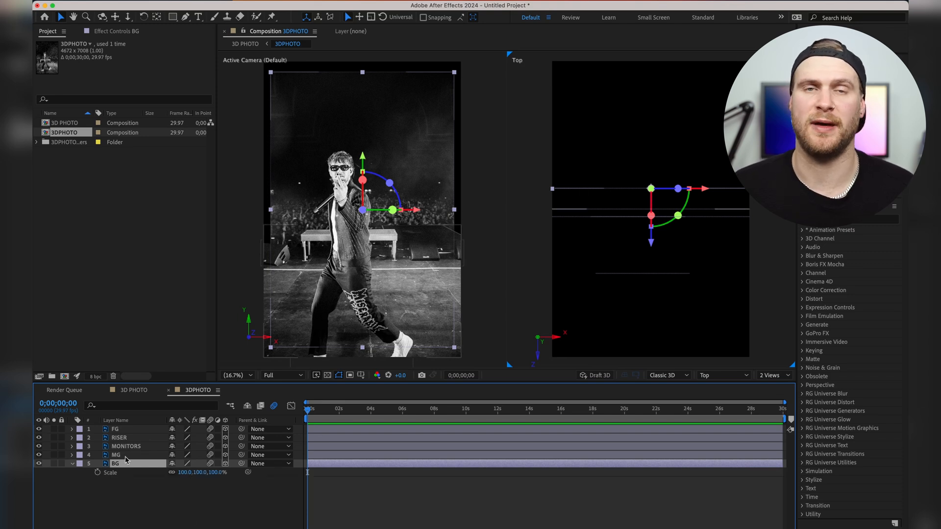
{"action": "left_click_drag", "start_coordinate": [186, 473], "coordinate": [201, 481]}
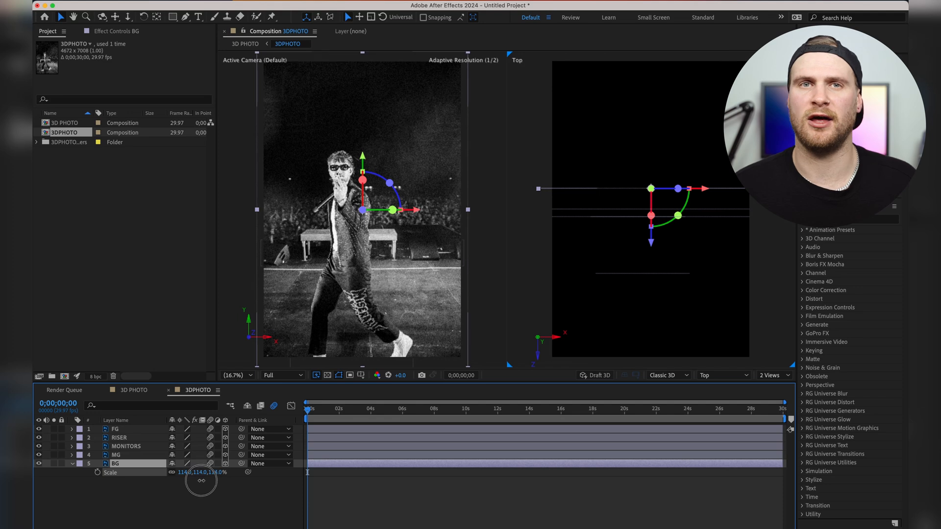
Step: Create a new two-node camera in the 3DPHOTO composition with the default settings
{"action": "right_click", "coordinate": [131, 493]}
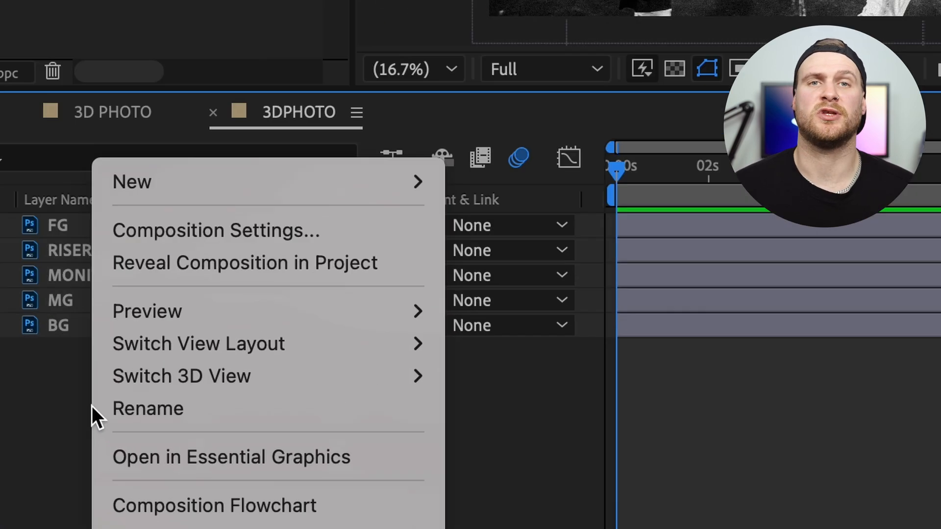
{"action": "mouse_move", "coordinate": [216, 410]}
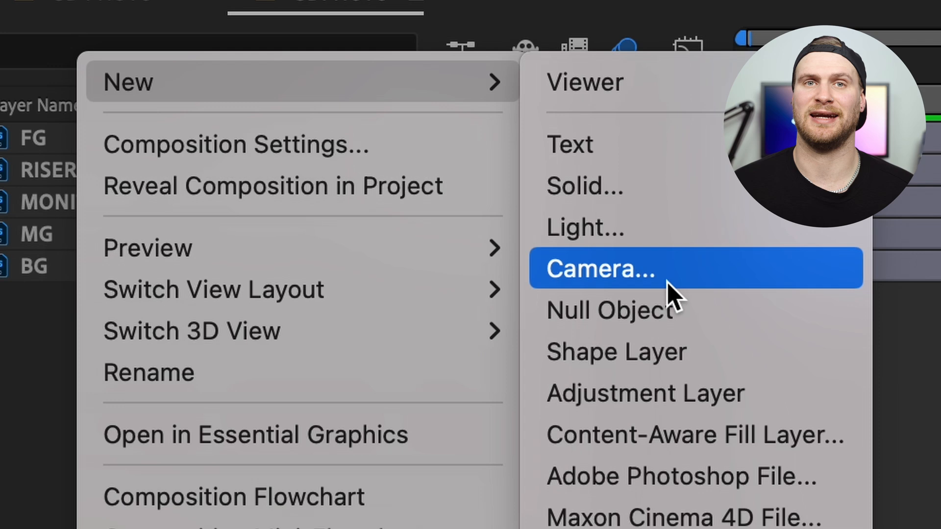
{"action": "left_click", "coordinate": [667, 282]}
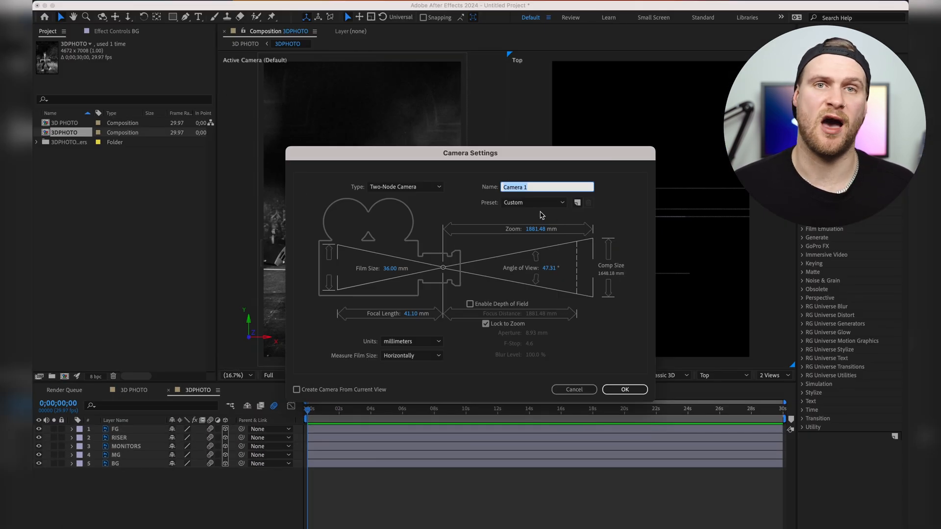
{"action": "left_click", "coordinate": [624, 392]}
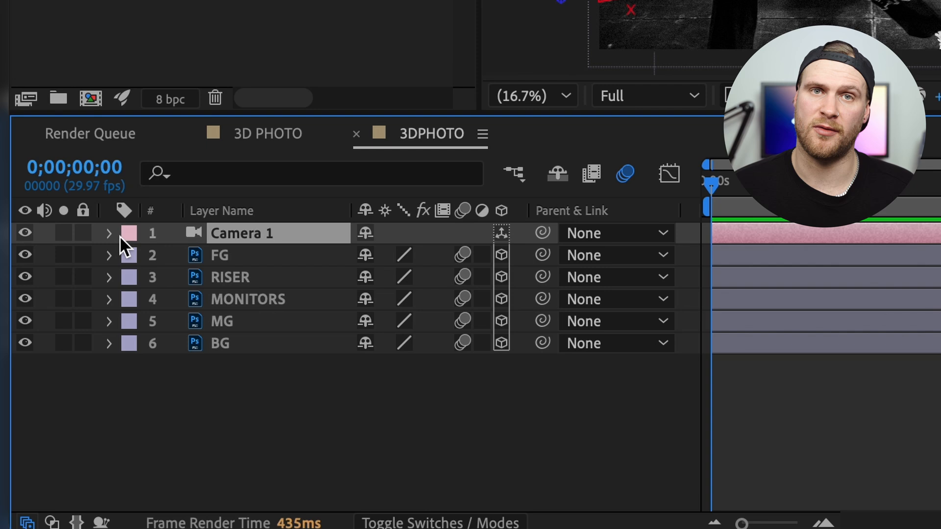
Step: Turn on the camera's Depth of Field and pull the camera back along Z to about -6845
{"action": "left_click", "coordinate": [71, 429]}
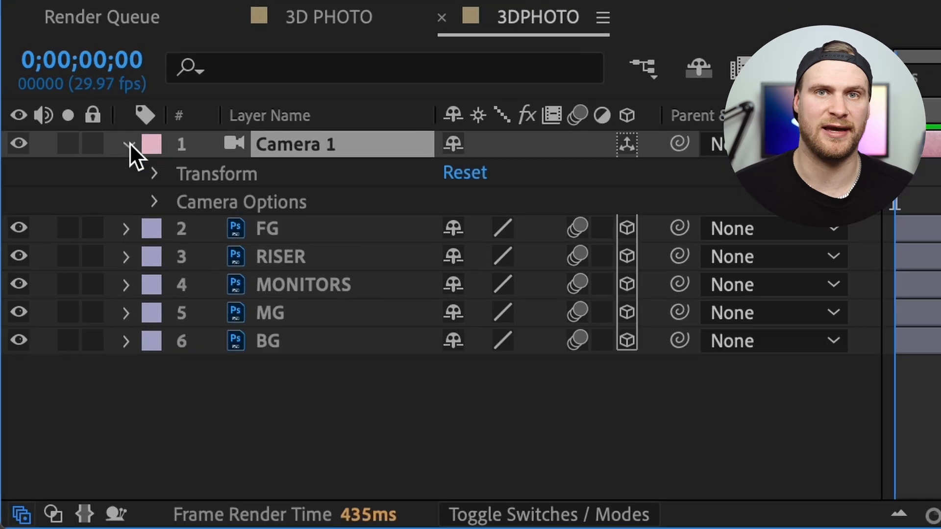
{"action": "left_click", "coordinate": [155, 199]}
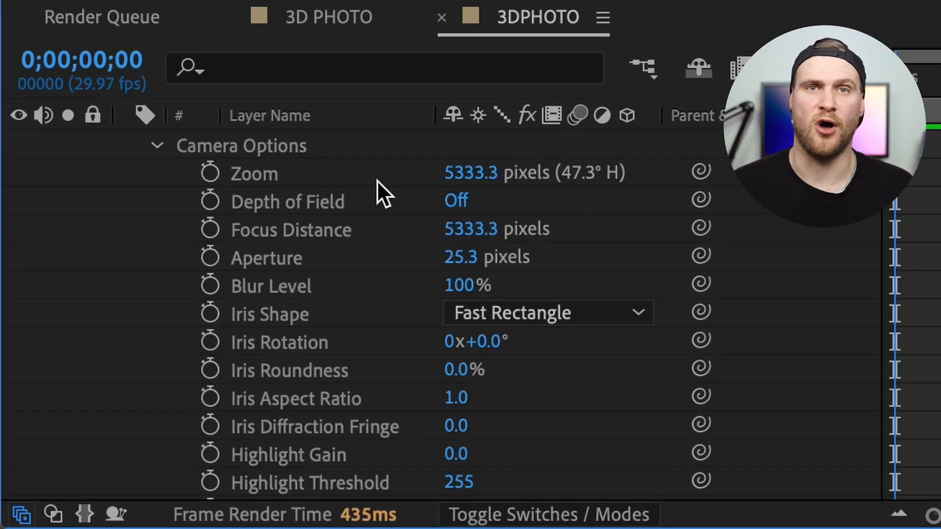
{"action": "left_click", "coordinate": [449, 195]}
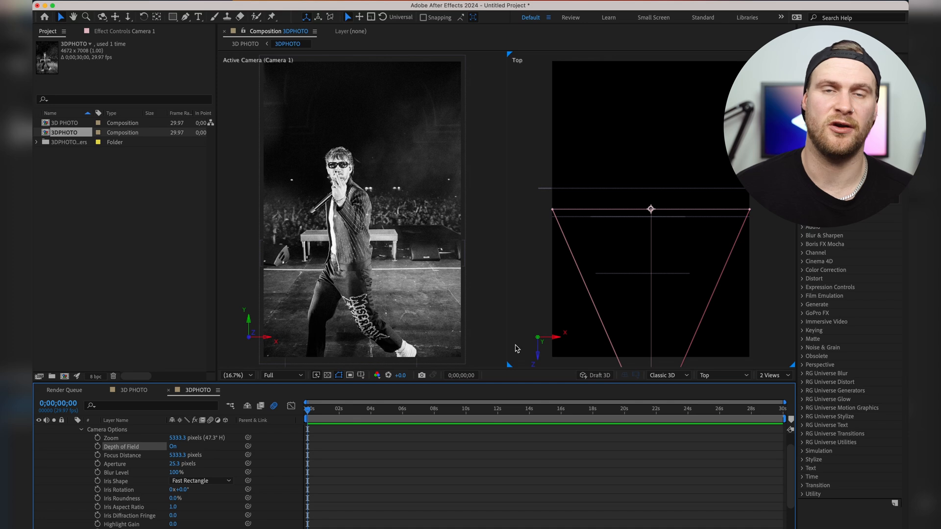
{"action": "scroll", "coordinate": [601, 265], "scroll_direction": "down", "scroll_amount": 2}
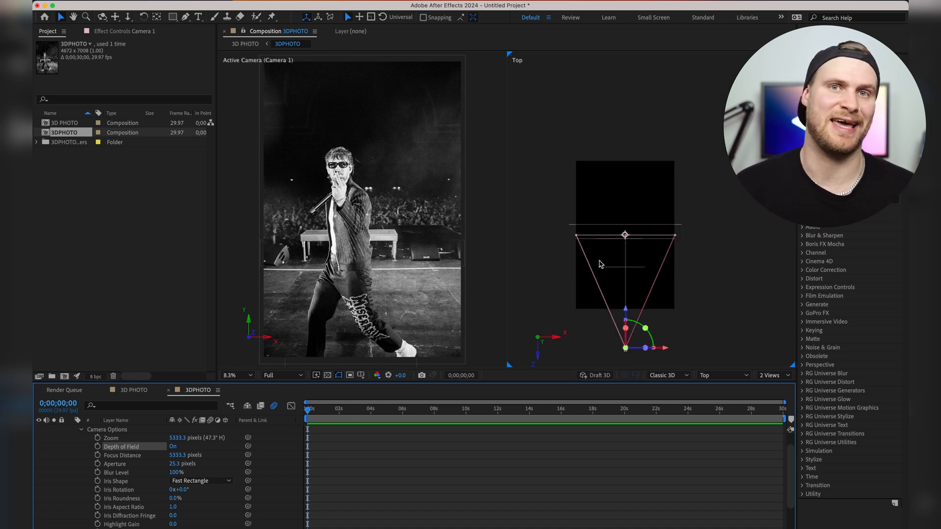
{"action": "left_click_drag", "start_coordinate": [627, 317], "coordinate": [629, 348]}
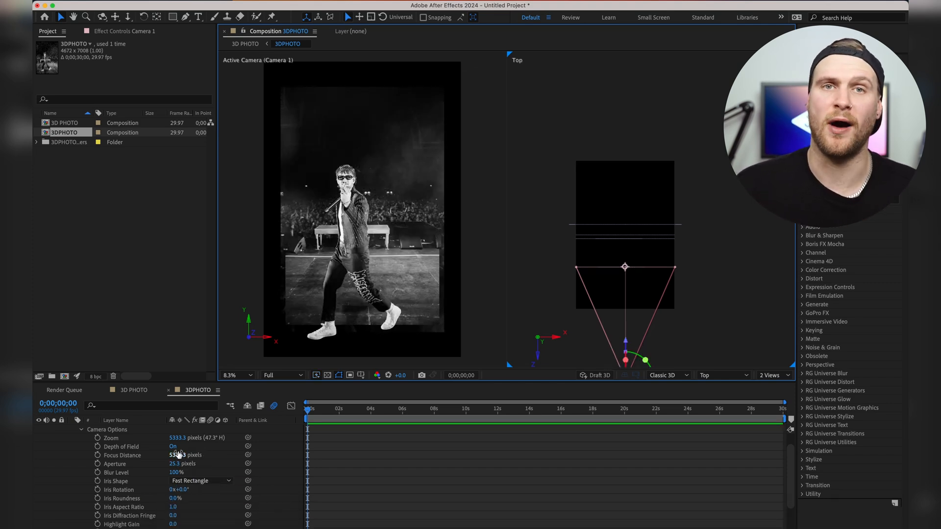
Step: Set the camera's Aperture to about 903.3 pixels and its Zoom to about 7462.3 pixels
{"action": "left_click_drag", "start_coordinate": [176, 466], "coordinate": [617, 477]}
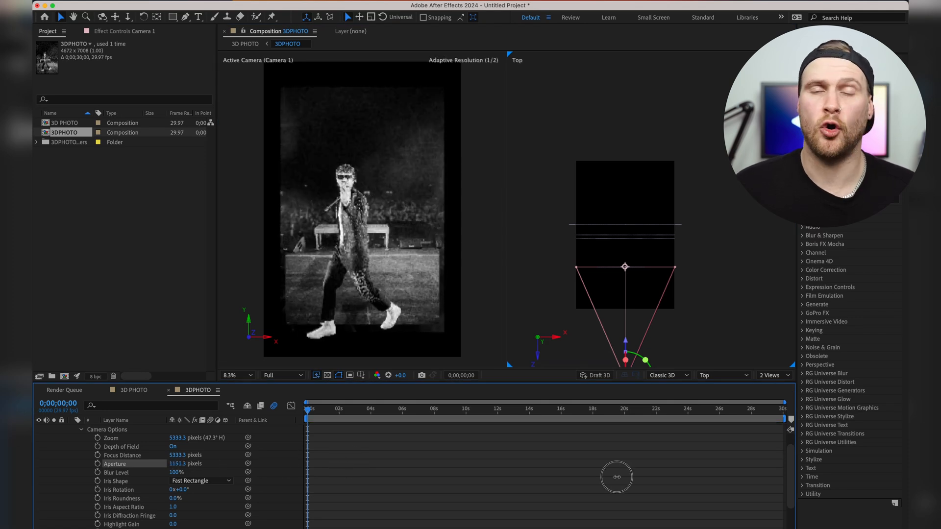
{"action": "left_click_drag", "start_coordinate": [181, 464], "coordinate": [59, 463]}
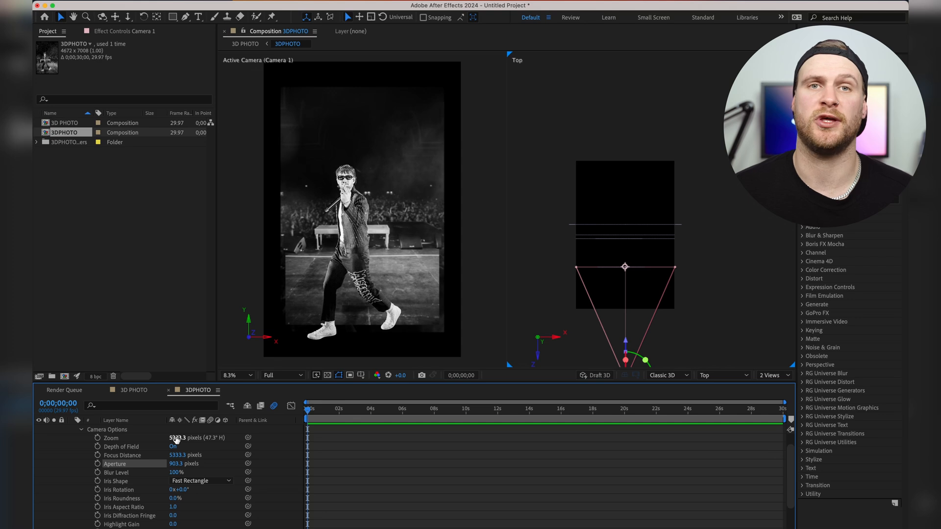
{"action": "left_click_drag", "start_coordinate": [176, 439], "coordinate": [626, 399]}
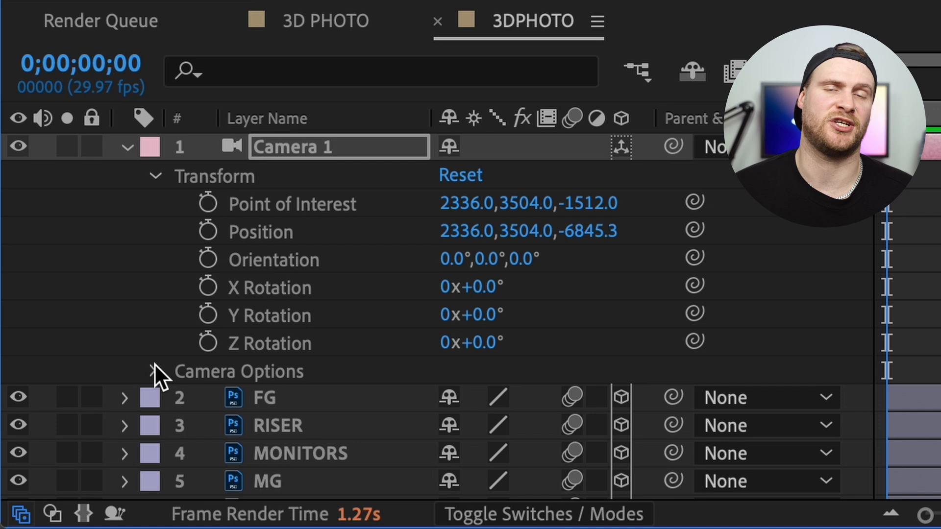
Step: Start keyframing the camera's Point of Interest, Position, Orientation and X, Y and Z Rotation at 0;00;00;00
{"action": "left_click", "coordinate": [155, 364]}
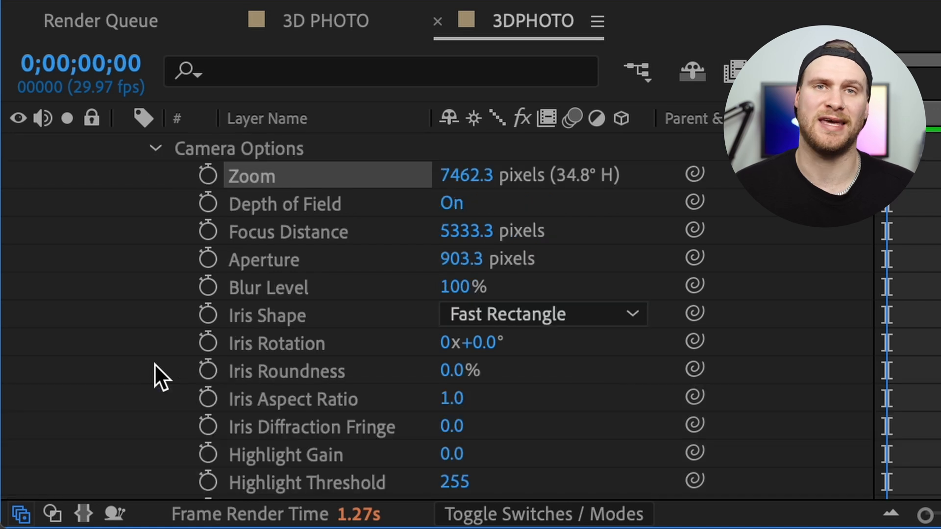
{"action": "scroll", "coordinate": [299, 279], "scroll_direction": "up", "scroll_amount": 5}
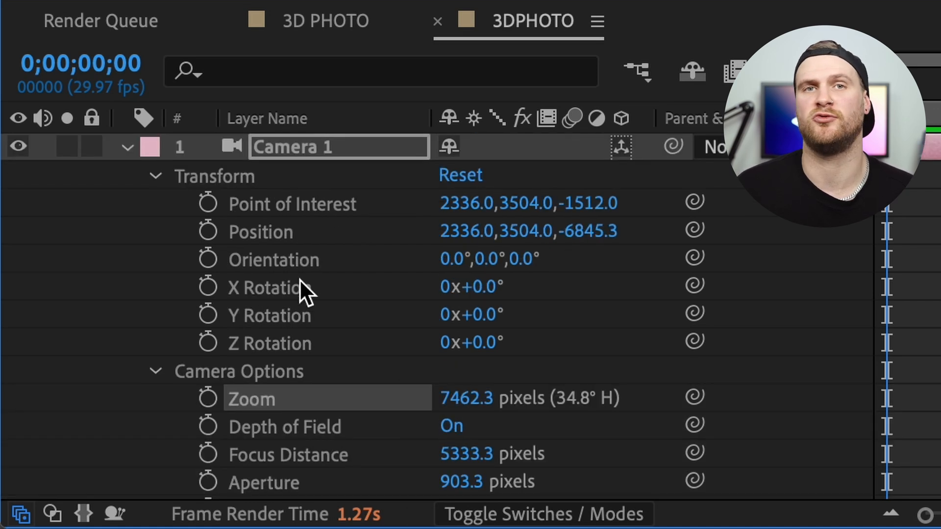
{"action": "left_click", "coordinate": [208, 204]}
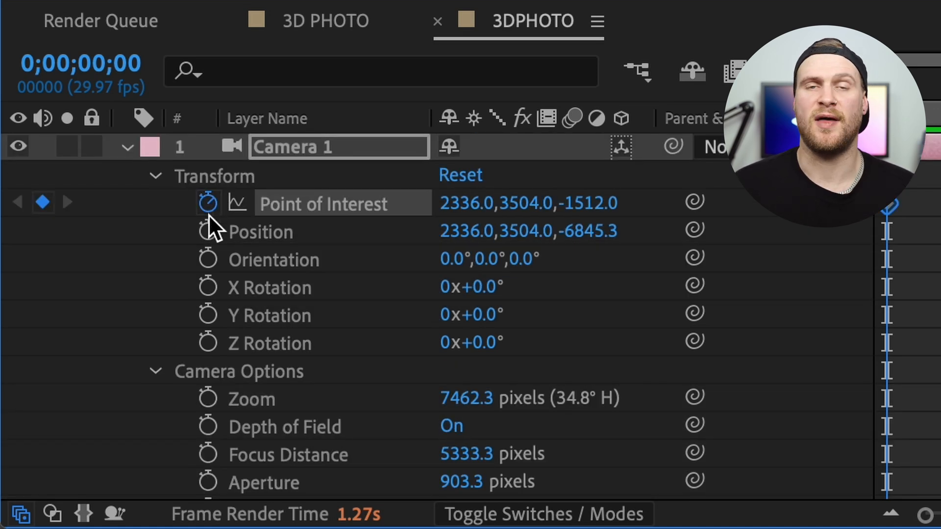
{"action": "left_click", "coordinate": [206, 229]}
{"action": "left_click", "coordinate": [204, 258]}
{"action": "left_click", "coordinate": [204, 287]}
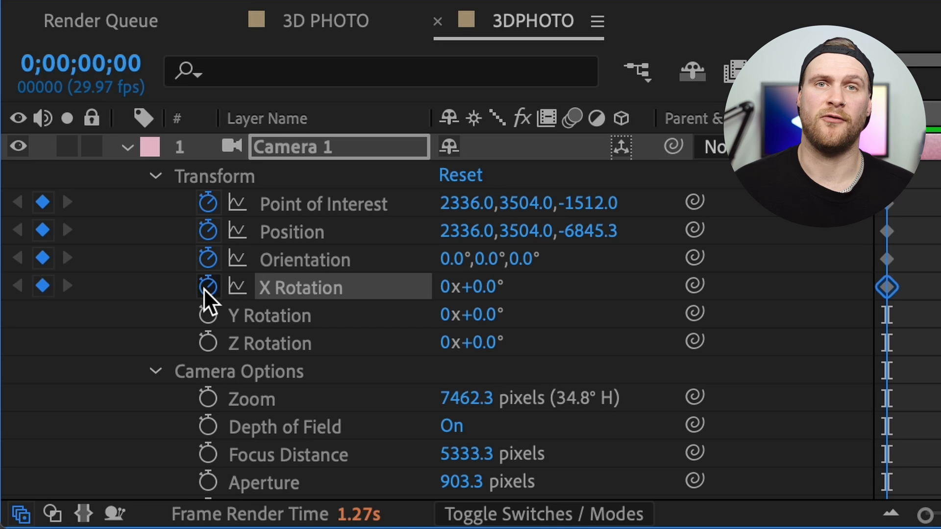
{"action": "left_click", "coordinate": [204, 324]}
{"action": "left_click", "coordinate": [208, 314]}
{"action": "left_click", "coordinate": [208, 343]}
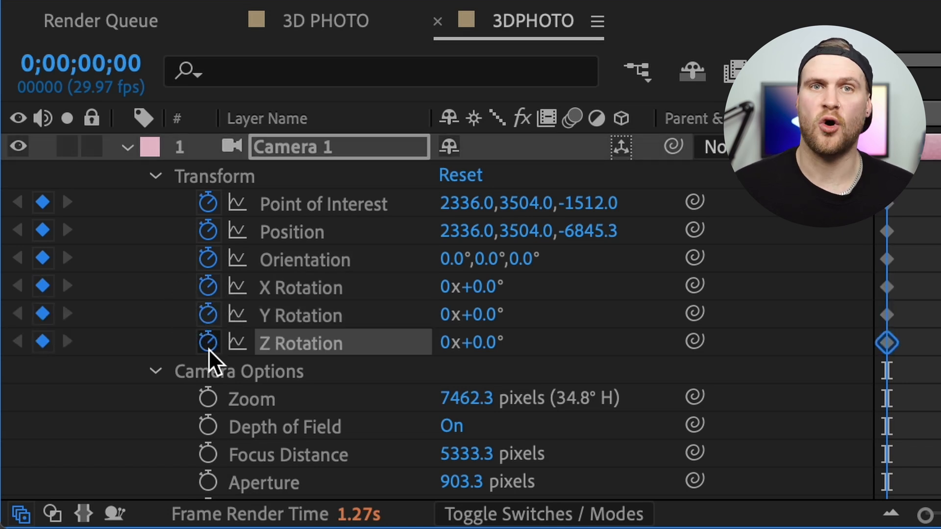
Step: Start keyframing the camera's Zoom and Focus Distance at 0;00;00;00
{"action": "scroll", "coordinate": [207, 348], "scroll_direction": "down", "scroll_amount": 3}
{"action": "left_click", "coordinate": [207, 317]}
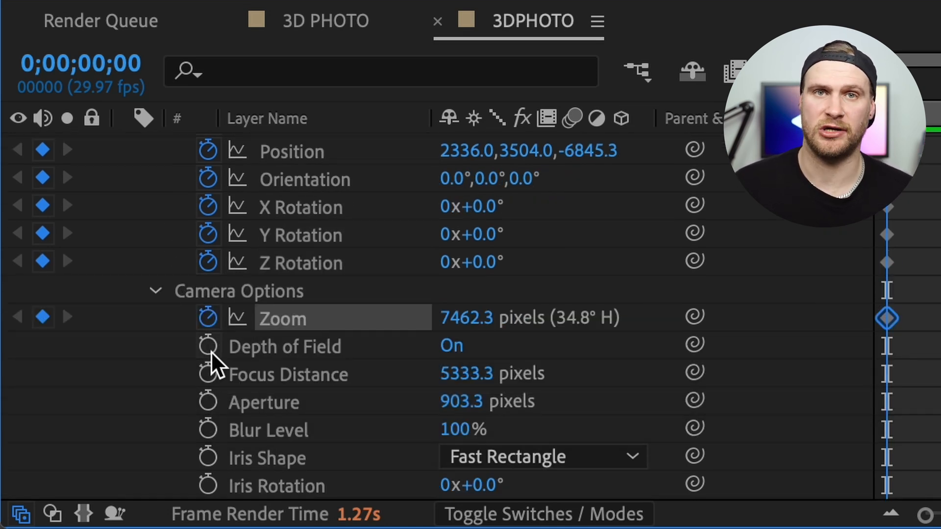
{"action": "left_click", "coordinate": [210, 372]}
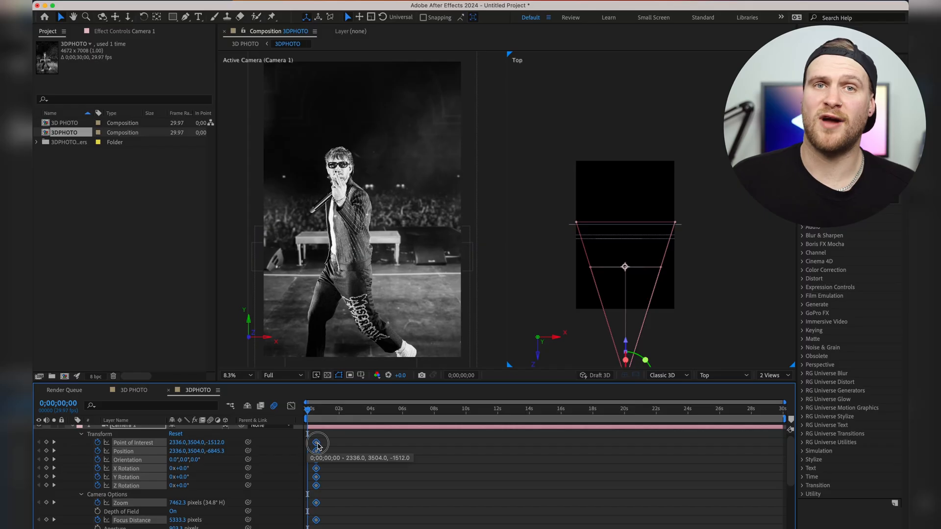
Step: Shift the initial camera keyframes about half a second along; at time zero, fly the camera past the layers to about 3065, 3504, 241 with 5.8° Y orientation
{"action": "left_click", "coordinate": [323, 444]}
{"action": "left_click_drag", "start_coordinate": [322, 444], "coordinate": [316, 444]}
{"action": "left_click_drag", "start_coordinate": [626, 341], "coordinate": [621, 248]}
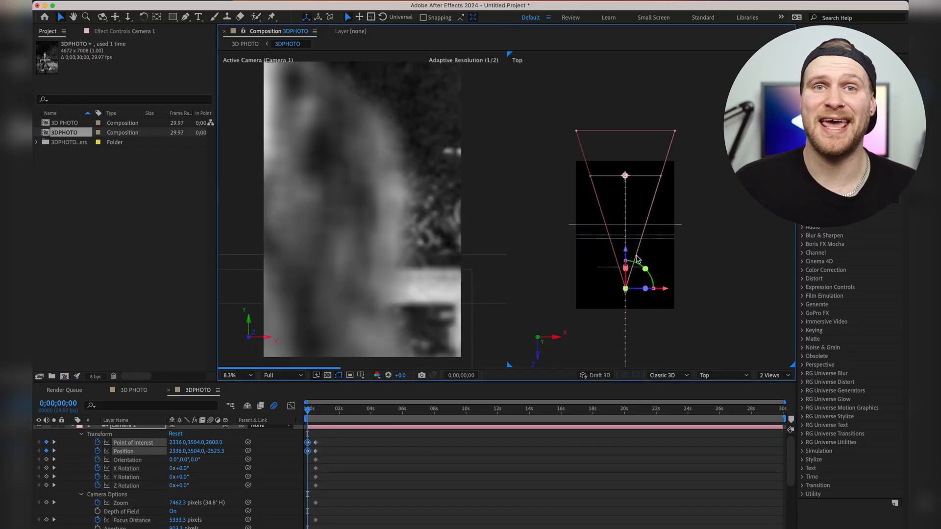
{"action": "left_click", "coordinate": [645, 269]}
{"action": "left_click", "coordinate": [549, 321]}
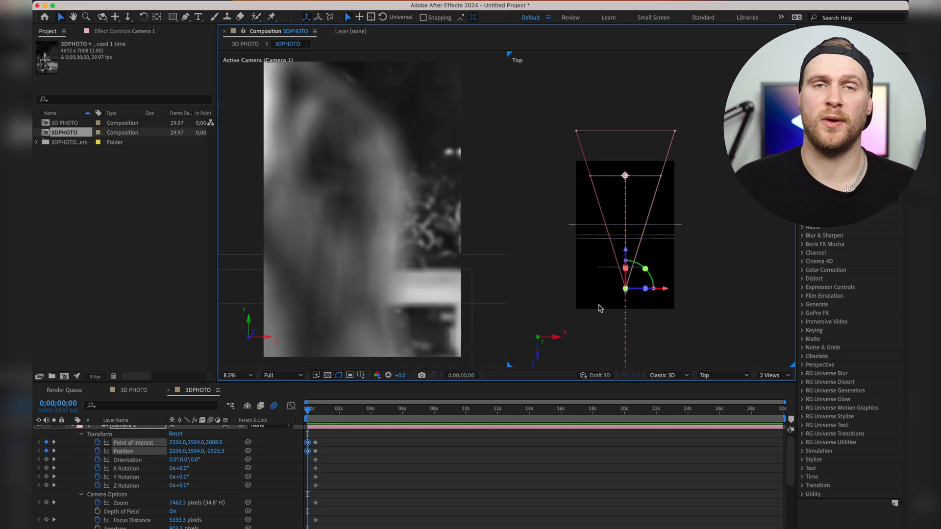
{"action": "left_click_drag", "start_coordinate": [645, 269], "coordinate": [632, 236]}
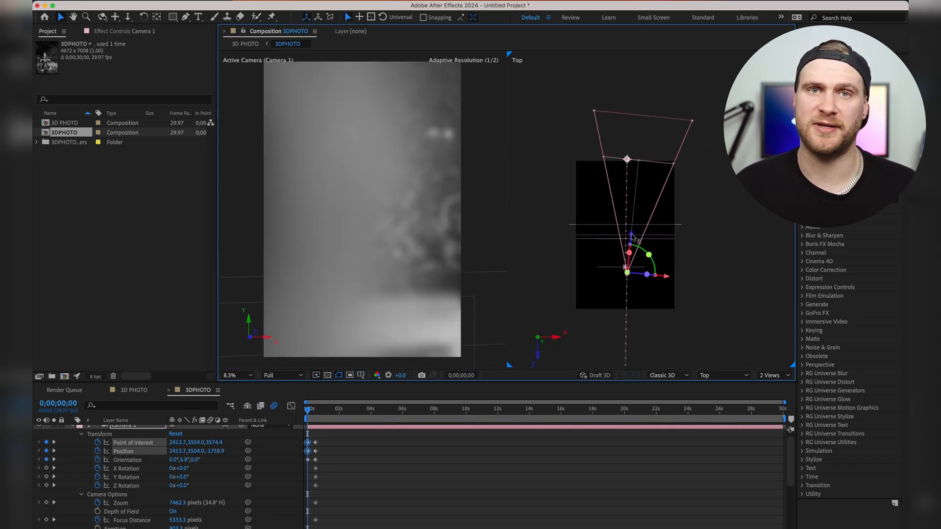
{"action": "left_click_drag", "start_coordinate": [666, 277], "coordinate": [676, 278]}
{"action": "left_click_drag", "start_coordinate": [641, 237], "coordinate": [645, 196]}
Step: Add time-zero keyframes for the camera's X, Y and Z Rotation, Zoom and Focus Distance, and preview the opening move
{"action": "left_click", "coordinate": [46, 469]}
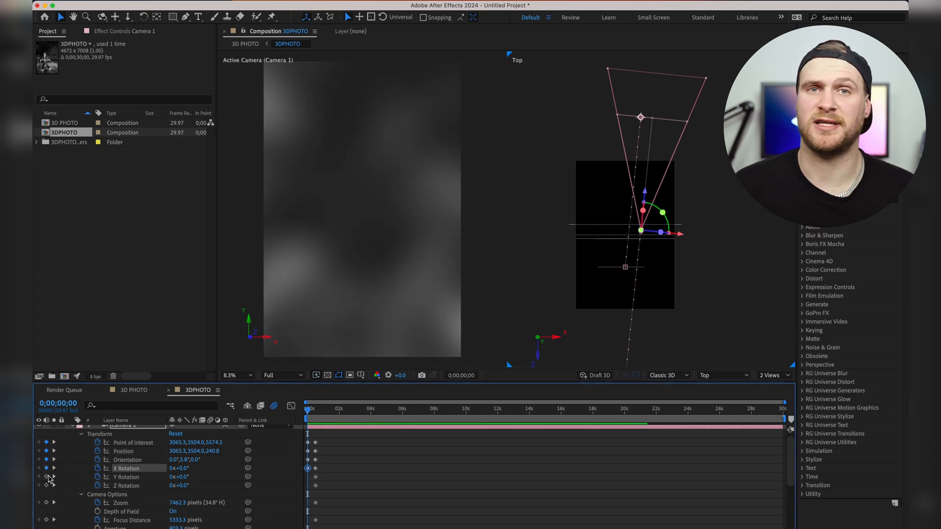
{"action": "left_click", "coordinate": [46, 502]}
{"action": "left_click", "coordinate": [46, 520]}
{"action": "mouse_move", "coordinate": [307, 411]}
{"action": "left_mouse_down"}
{"action": "mouse_move", "coordinate": [318, 413]}
{"action": "mouse_move", "coordinate": [306, 412]}
{"action": "left_mouse_up"}
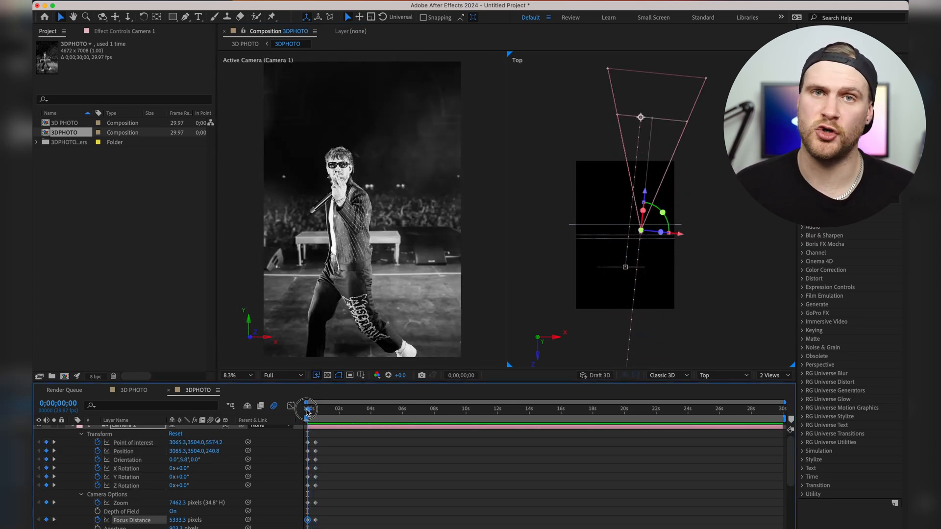
{"action": "key", "text": "space"}
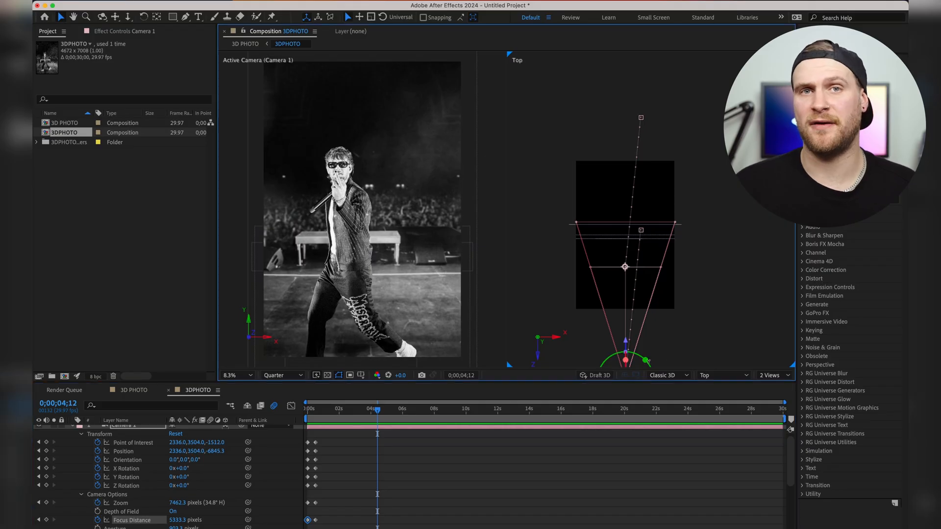
Step: At 0;00;04;12, turn the camera to 347° Y orientation, move it to about 3040, 3504, -6710, set Zoom to about 9613.3 and keyframe the remaining properties
{"action": "mouse_move", "coordinate": [646, 362]}
{"action": "left_mouse_down"}
{"action": "mouse_move", "coordinate": [638, 356]}
{"action": "mouse_move", "coordinate": [646, 357]}
{"action": "left_mouse_up"}
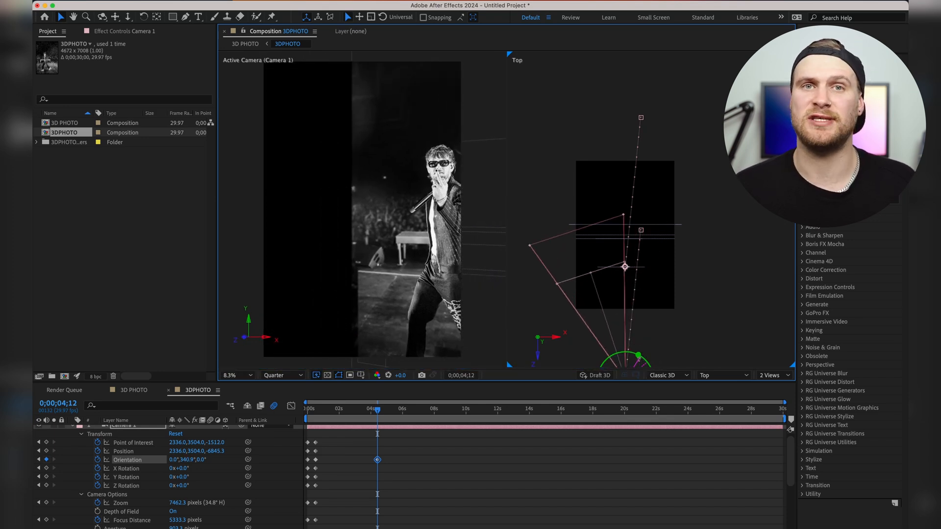
{"action": "scroll", "coordinate": [654, 319], "scroll_direction": "down", "scroll_amount": 2}
{"action": "scroll", "coordinate": [654, 320], "scroll_direction": "up", "scroll_amount": 2}
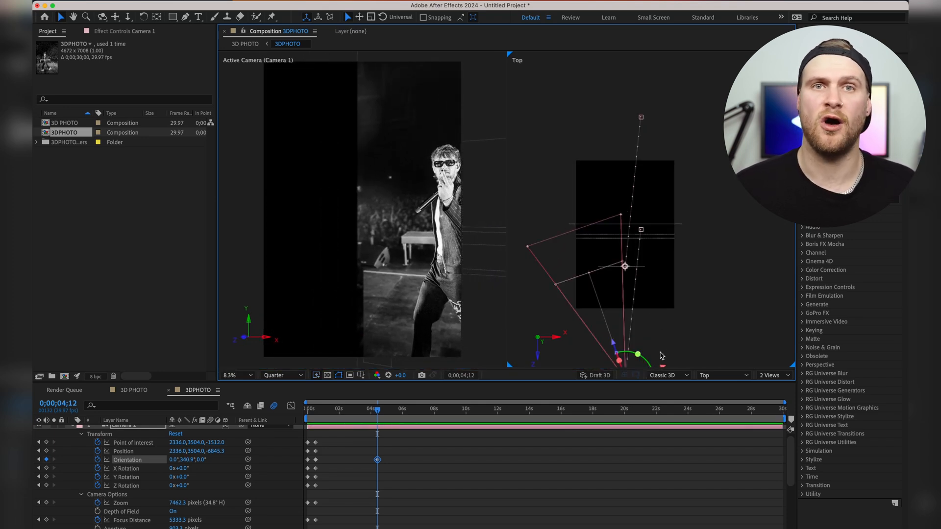
{"action": "left_click_drag", "start_coordinate": [662, 368], "coordinate": [684, 374]}
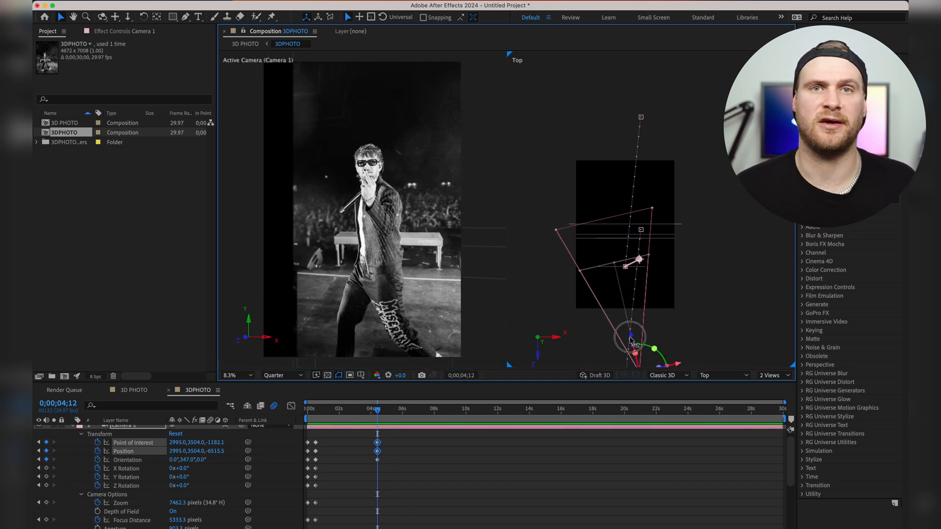
{"action": "left_click_drag", "start_coordinate": [630, 338], "coordinate": [644, 342]}
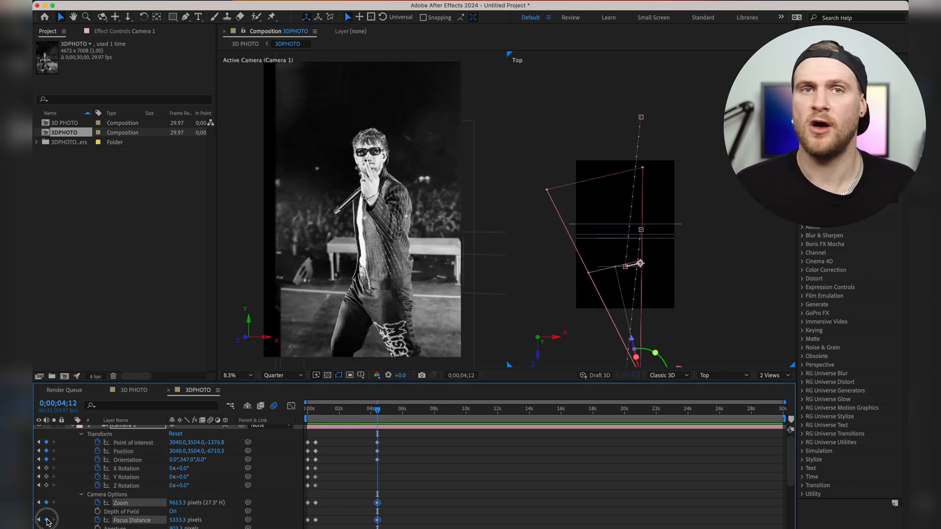
{"action": "left_click", "coordinate": [47, 476]}
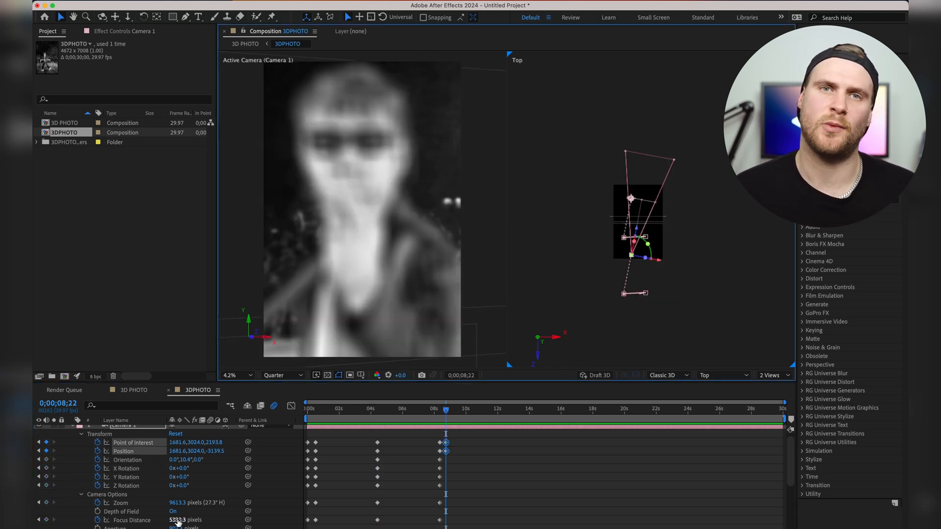
Step: Reduce the camera's Focus Distance at 0;00;08;22 to bring the focus plane closer to the photo layers
{"action": "left_click_drag", "start_coordinate": [178, 522], "coordinate": [116, 520]}
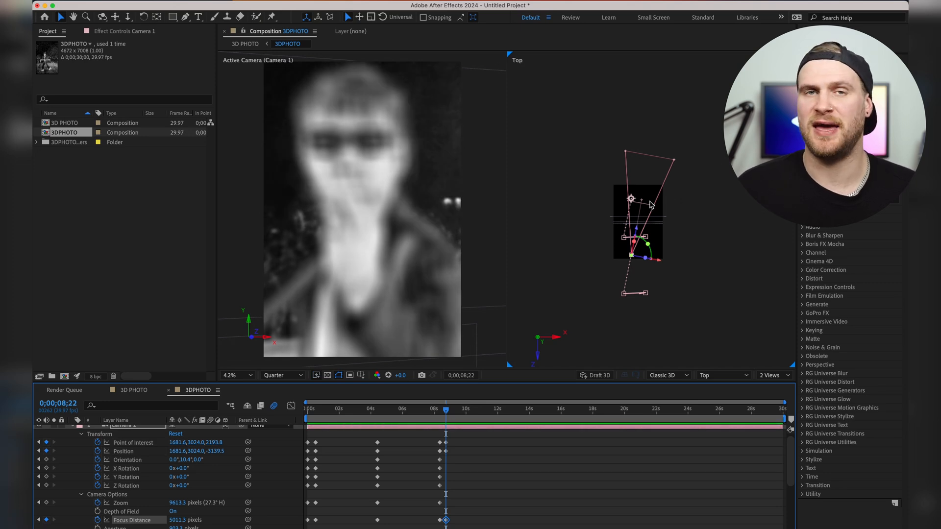
{"action": "scroll", "coordinate": [651, 205], "scroll_direction": "up", "scroll_amount": 4}
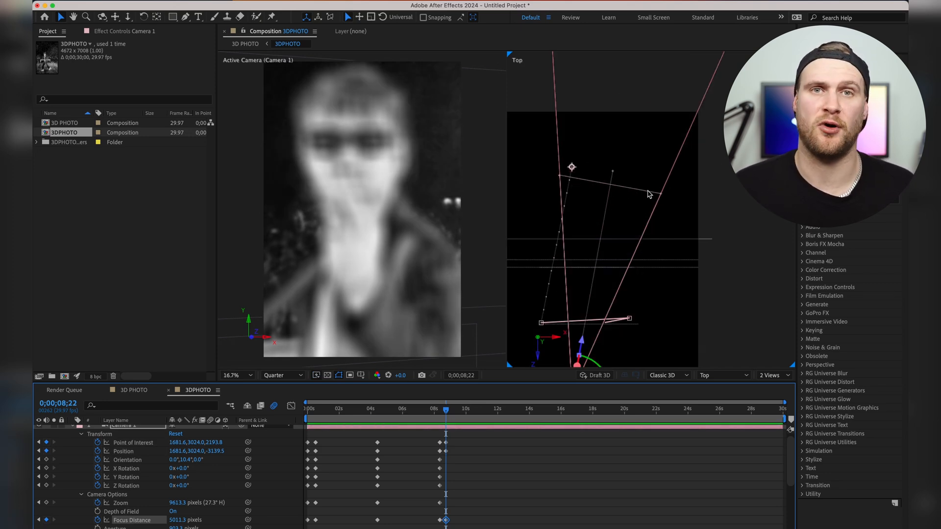
{"action": "left_click", "coordinate": [647, 195]}
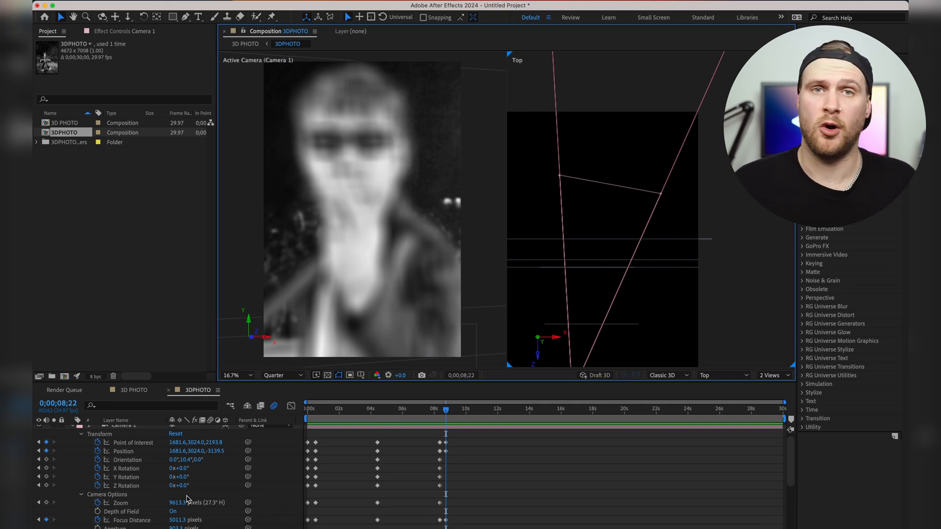
{"action": "left_click_drag", "start_coordinate": [175, 520], "coordinate": [157, 520]}
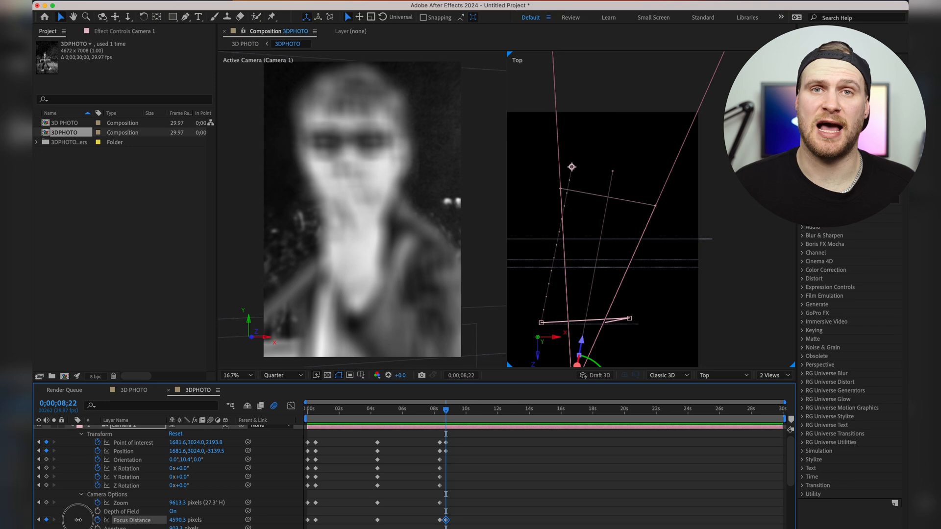
{"action": "mouse_move", "coordinate": [78, 520]}
{"action": "left_mouse_down"}
{"action": "mouse_move", "coordinate": [42, 520]}
{"action": "mouse_move", "coordinate": [193, 524]}
{"action": "mouse_move", "coordinate": [110, 519]}
{"action": "left_mouse_up"}
{"action": "mouse_move", "coordinate": [174, 521]}
{"action": "left_mouse_down"}
{"action": "mouse_move", "coordinate": [108, 512]}
{"action": "mouse_move", "coordinate": [127, 518]}
{"action": "mouse_move", "coordinate": [44, 519]}
{"action": "mouse_move", "coordinate": [77, 521]}
{"action": "left_mouse_up"}
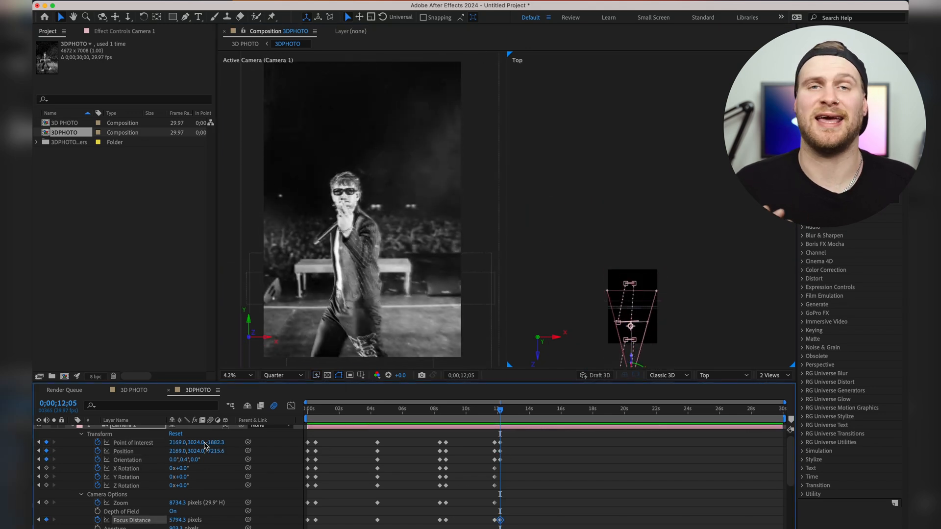
Step: Scrub through the camera move, push the camera forward toward the subject at 0;00;15;28 and keyframe its rotation
{"action": "left_click", "coordinate": [394, 405]}
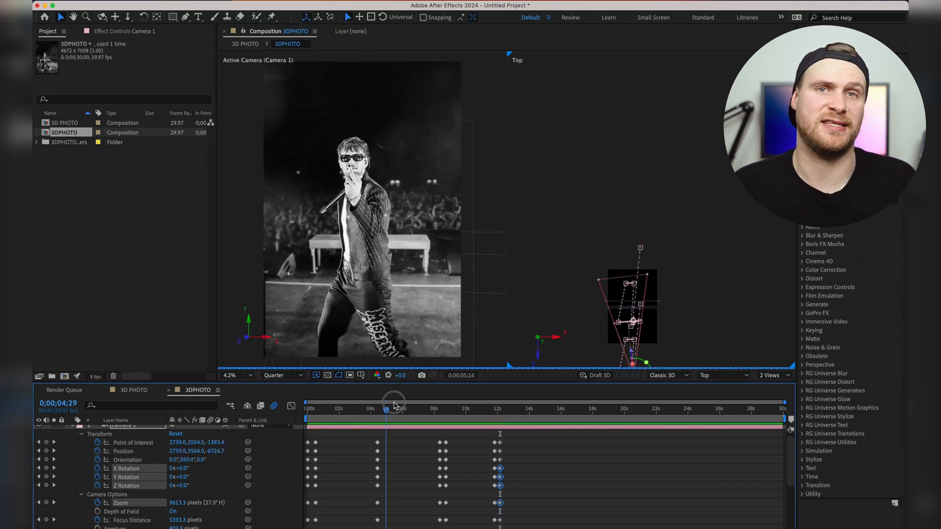
{"action": "left_click_drag", "start_coordinate": [395, 405], "coordinate": [553, 405]}
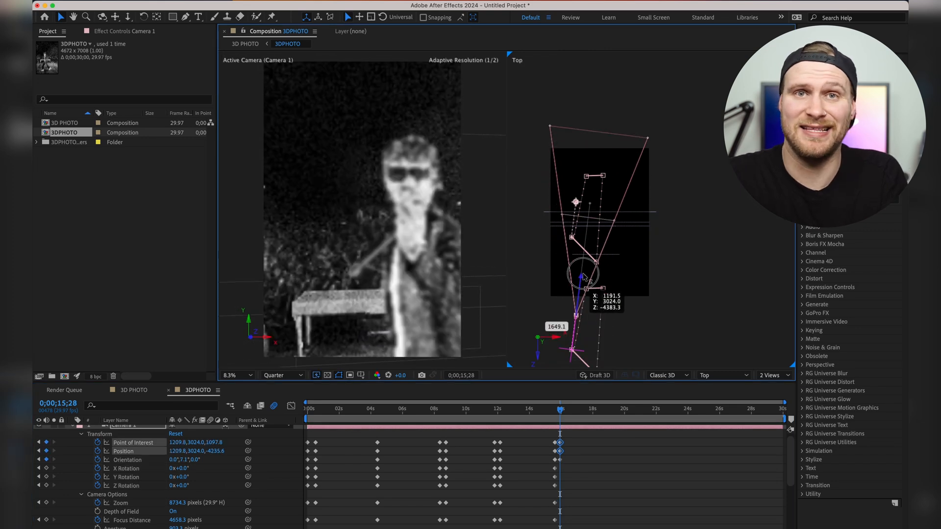
{"action": "left_click", "coordinate": [46, 486]}
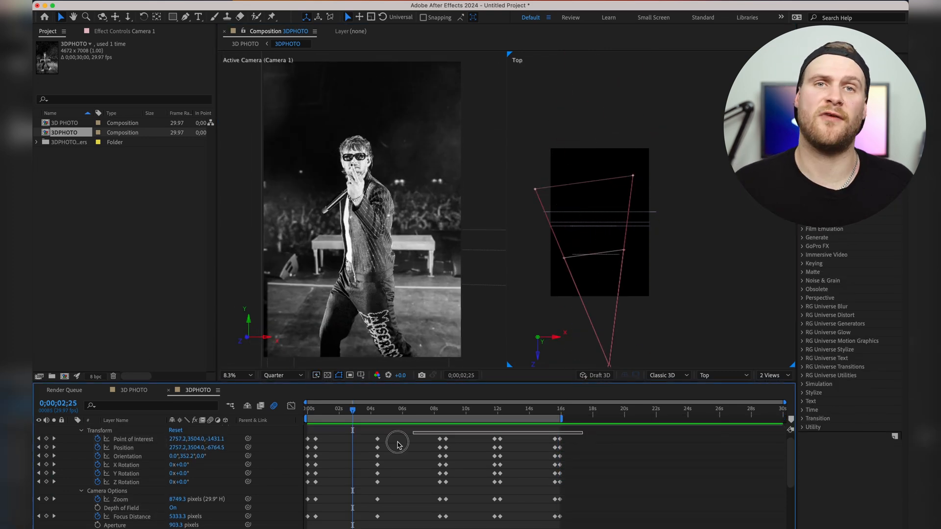
Step: Apply Easy Ease to all of the camera's keyframes and scrub back to the start of the animation
{"action": "left_click_drag", "start_coordinate": [397, 445], "coordinate": [308, 526]}
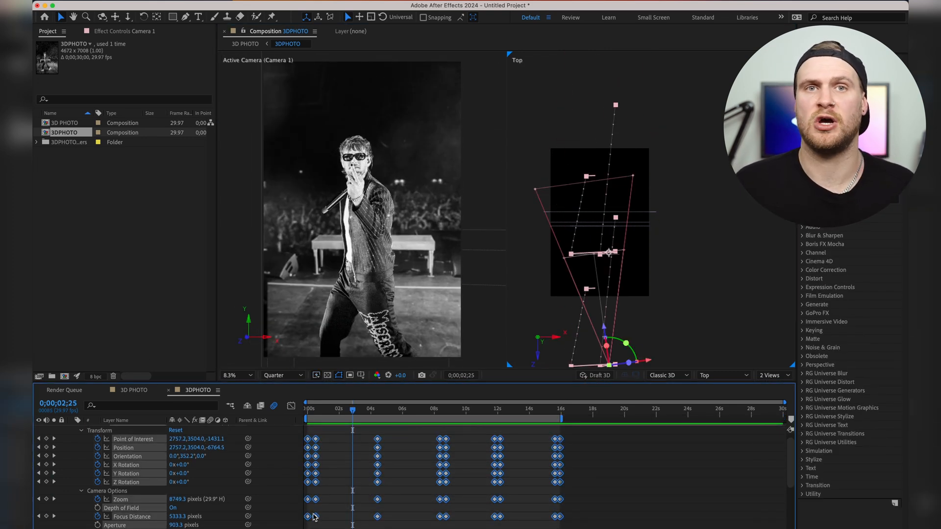
{"action": "right_click", "coordinate": [316, 521]}
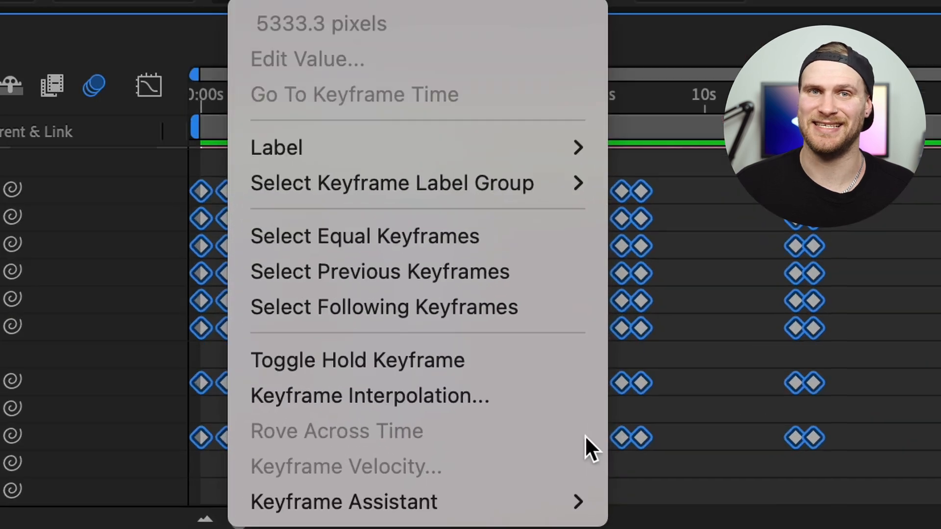
{"action": "mouse_move", "coordinate": [428, 528]}
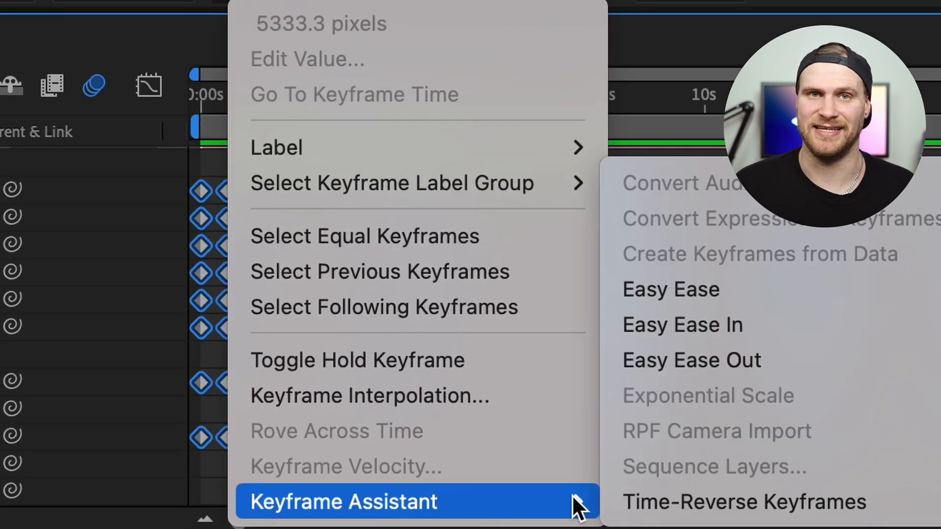
{"action": "left_click", "coordinate": [807, 290]}
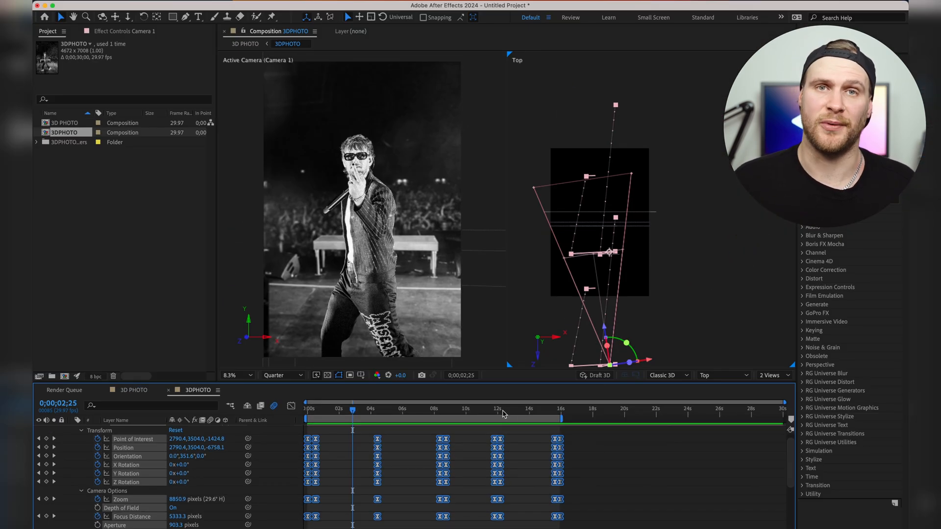
{"action": "left_click_drag", "start_coordinate": [504, 414], "coordinate": [297, 424]}
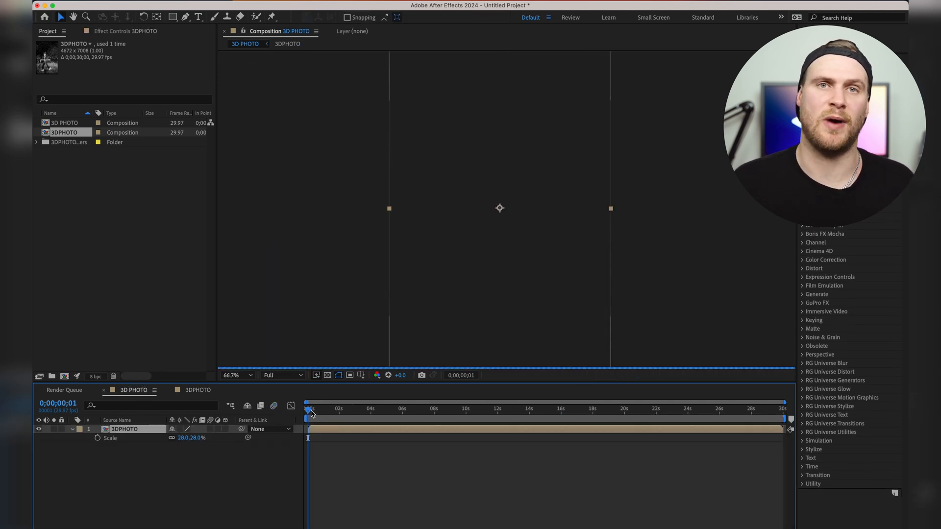
Step: Scrub through the main 3D PHOTO composition and shorten its work area to the end of the animation
{"action": "left_click_drag", "start_coordinate": [311, 413], "coordinate": [399, 416]}
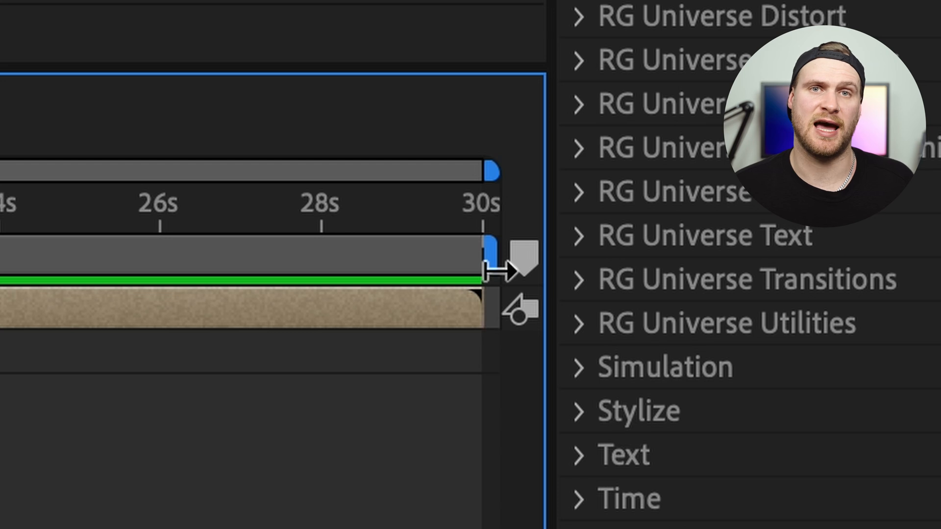
{"action": "left_click_drag", "start_coordinate": [496, 270], "coordinate": [0, 380]}
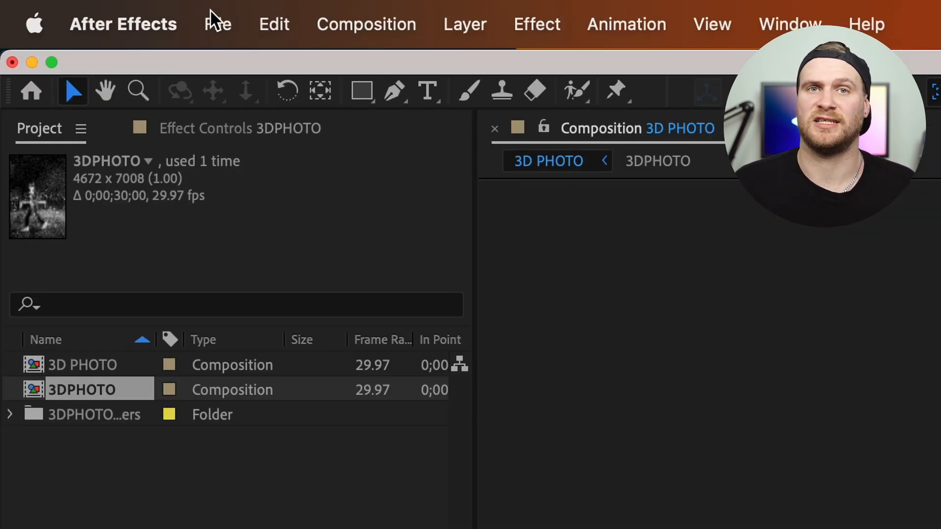
Step: Add the 3D PHOTO composition to the render queue and set its output file to 3D PHOTO.mp4
{"action": "left_click", "coordinate": [227, 22]}
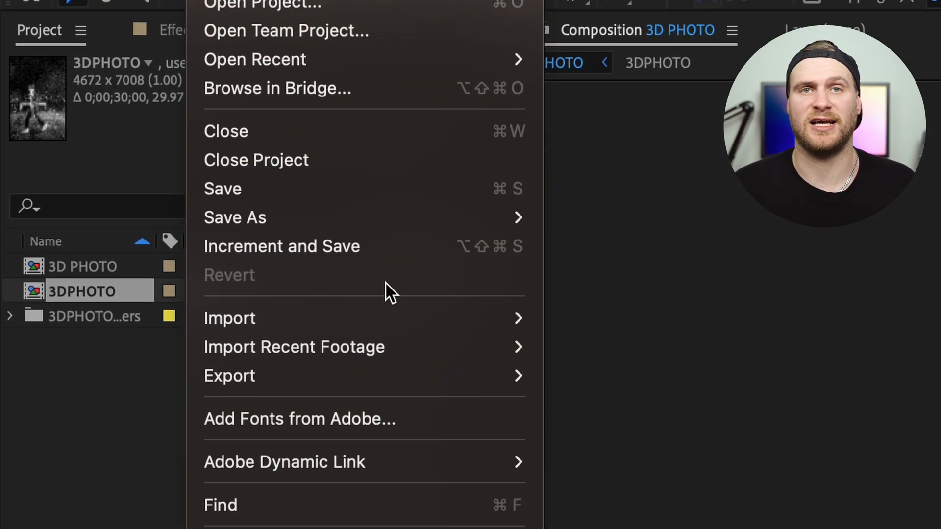
{"action": "mouse_move", "coordinate": [435, 384]}
{"action": "left_click", "coordinate": [655, 415]}
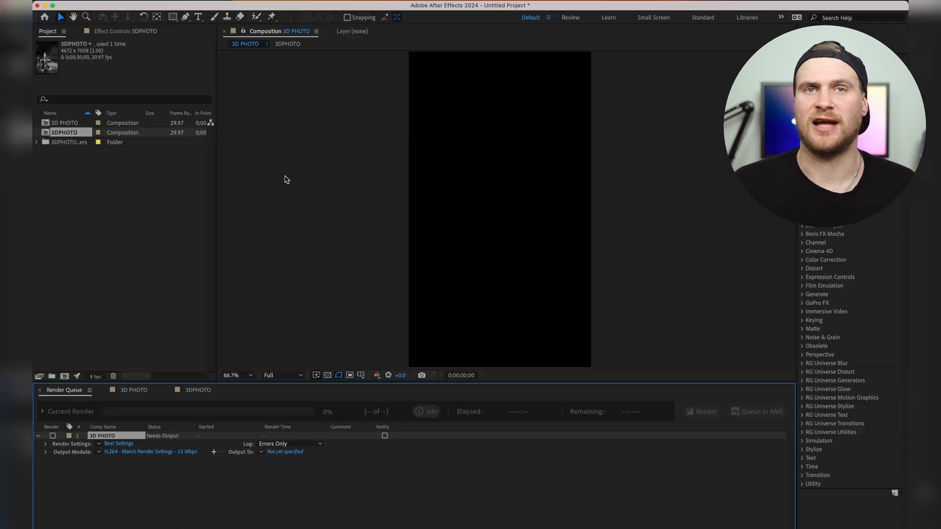
{"action": "left_click", "coordinate": [294, 453]}
{"action": "key", "text": "Return"}
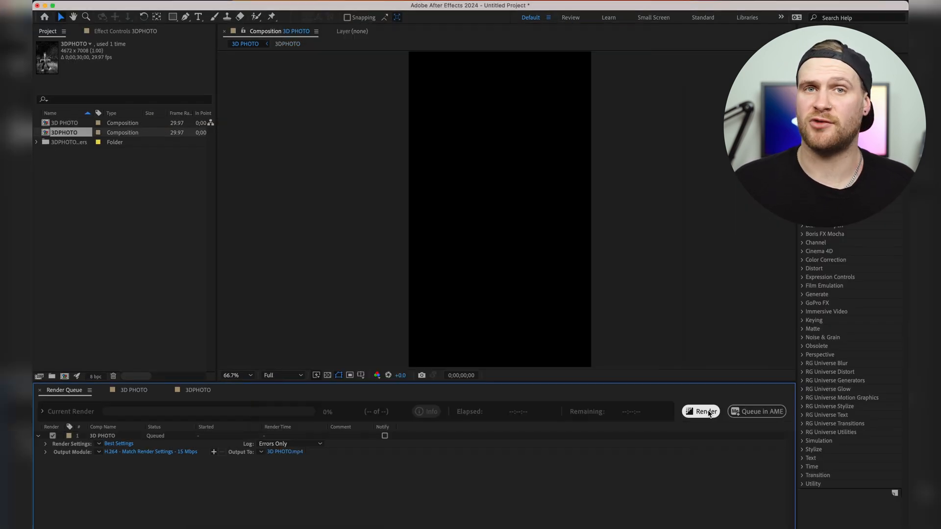